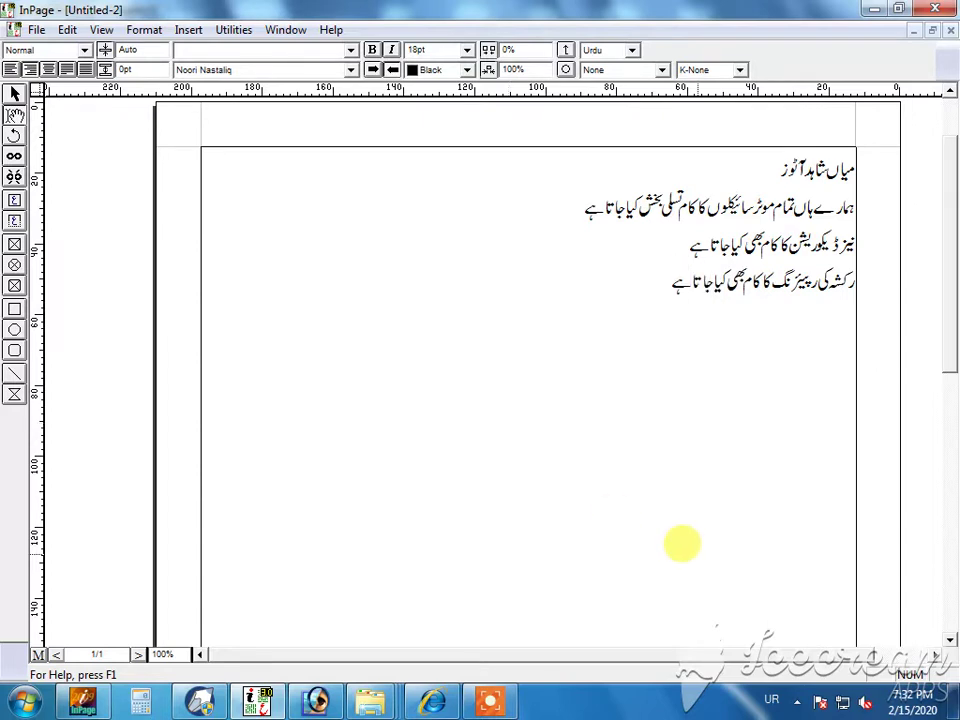
Set the character spacing of all the text to -5% and its font to Faiz Nastaliq.
key(ctrl+a)
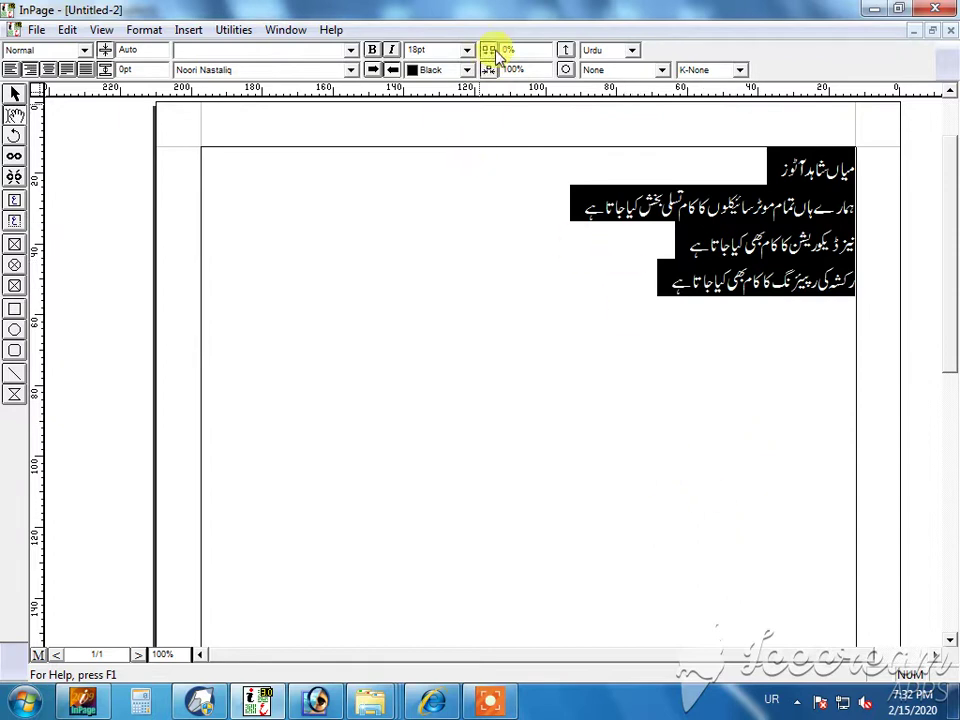
drag(516, 49, 480, 70)
text(-)
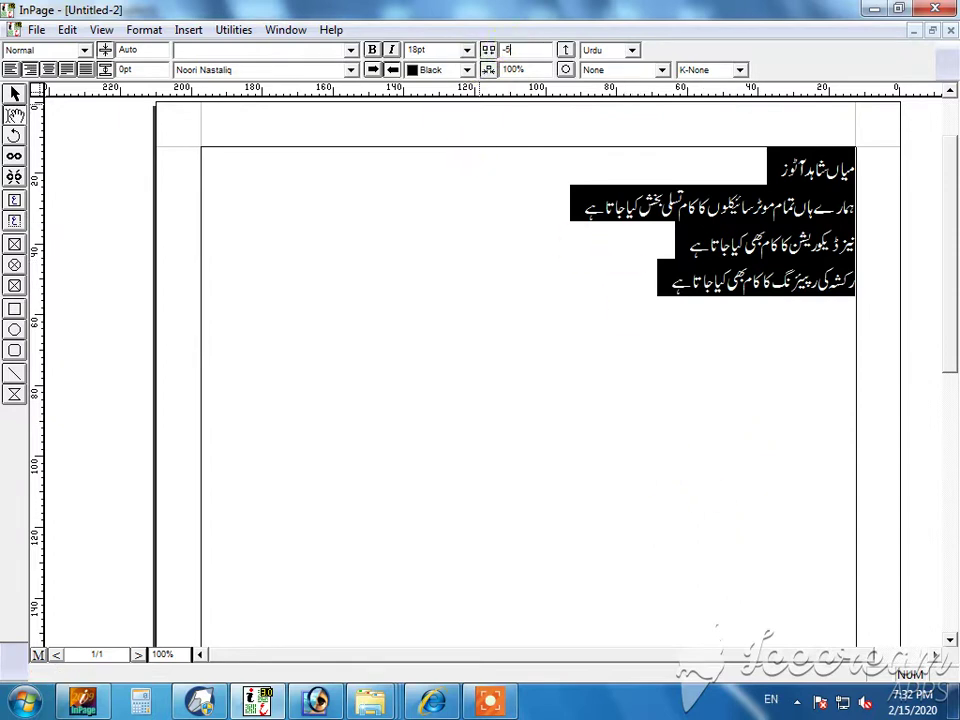
text(5)
key(Return)
click(214, 71)
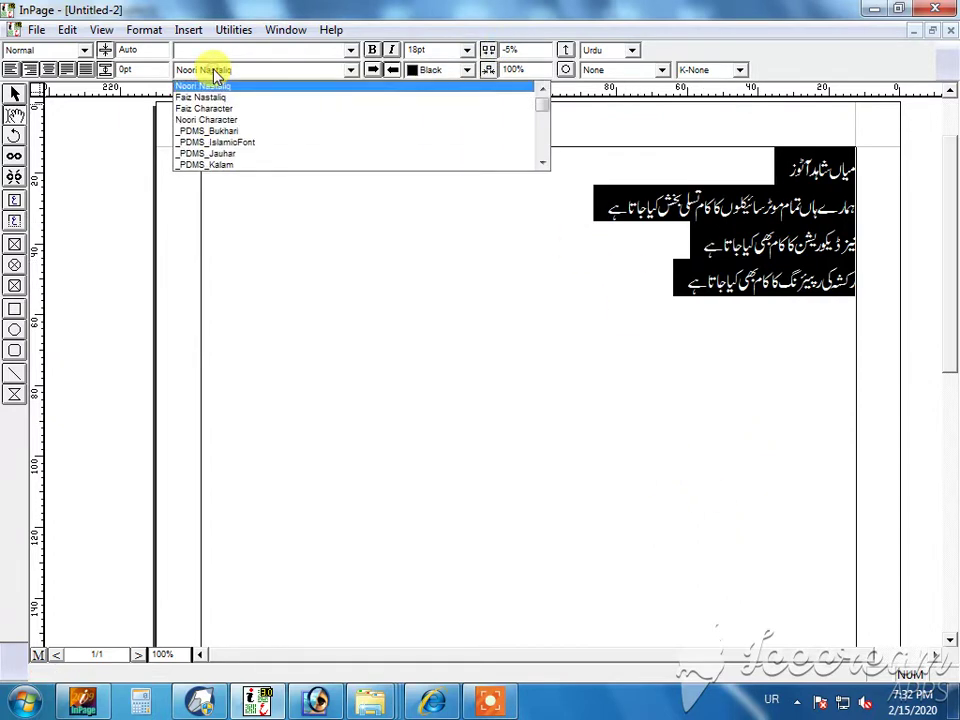
key(Down)
key(Return)
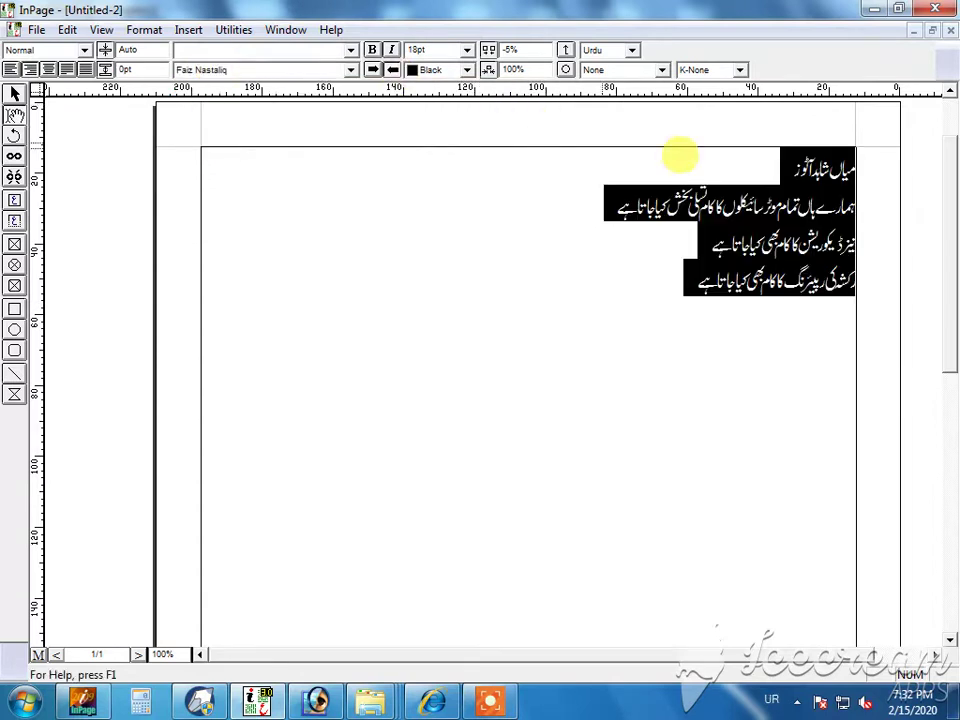
Change the font of the first line, the shop title, to Bombay Black Unicode.
click(752, 160)
drag(789, 161, 869, 160)
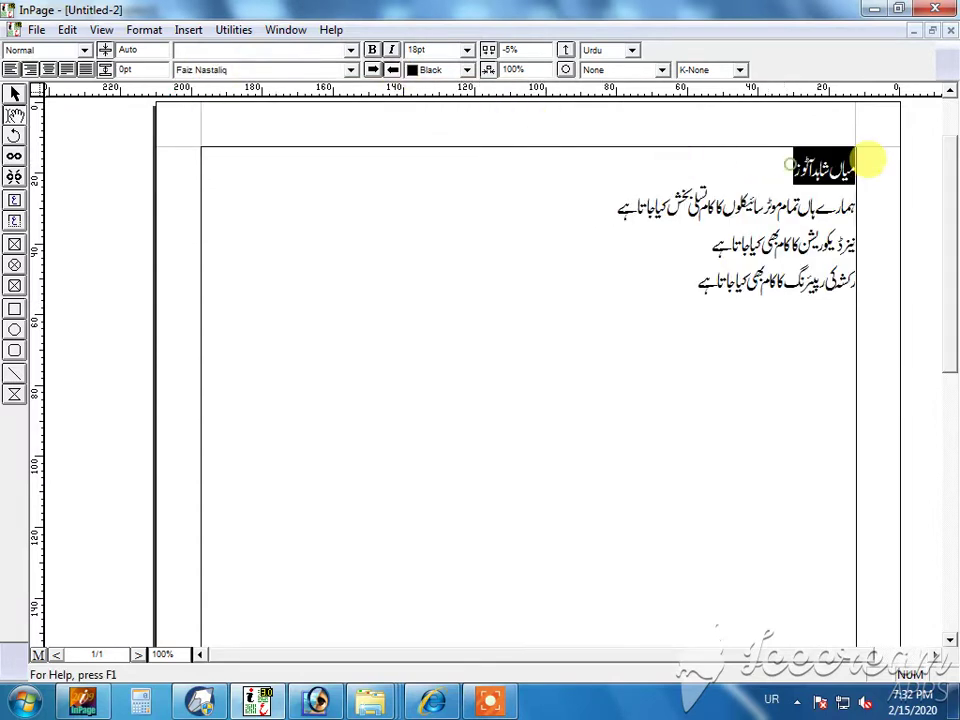
click(301, 70)
key(alt+shift)
text(bombay)
key(Return)
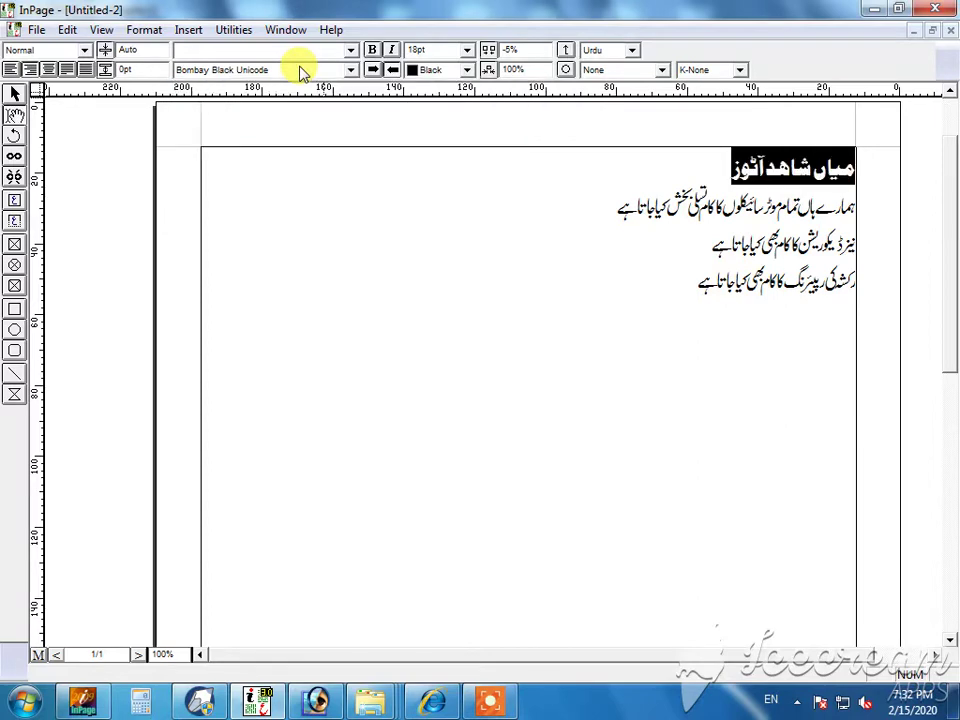
click(405, 221)
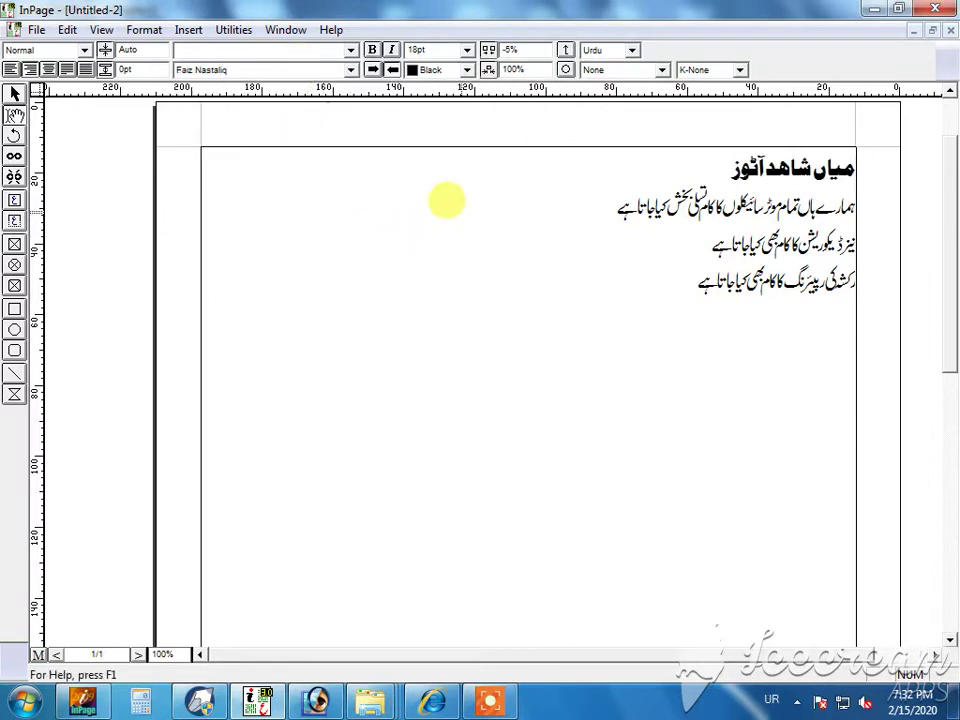
Save the page as the PDF file Untitled-2 on the Desktop.
click(36, 29)
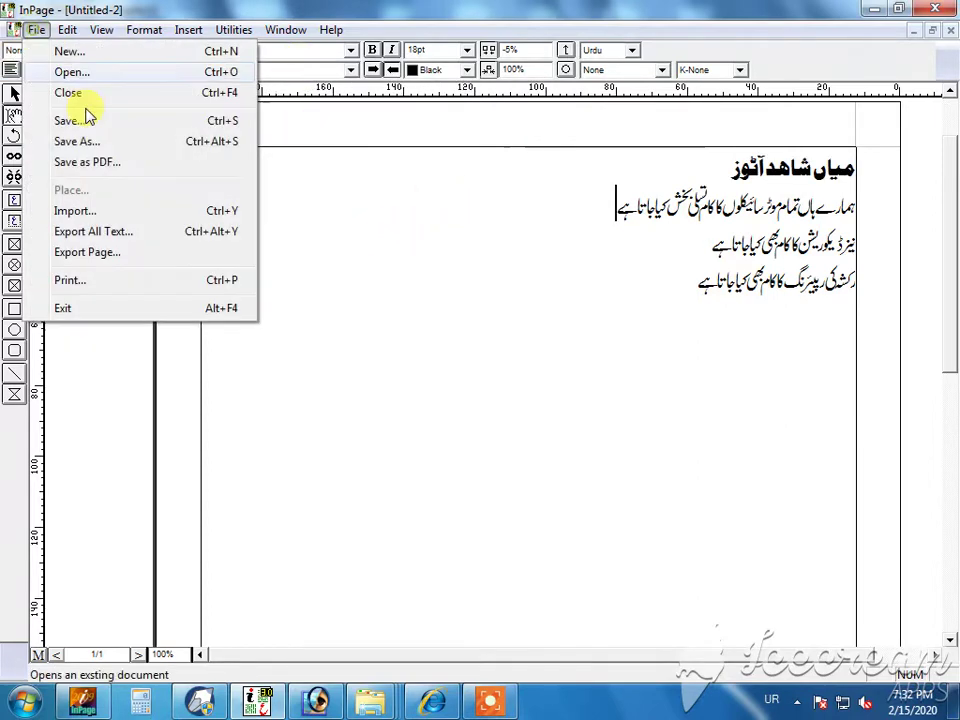
click(96, 158)
click(624, 238)
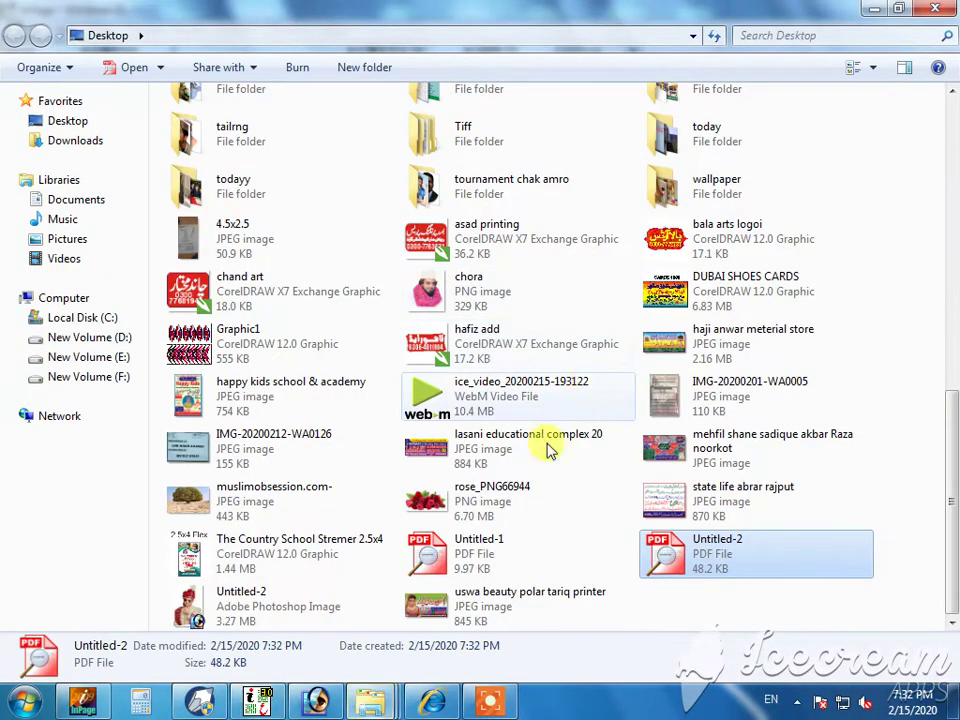
Switch to CorelDRAW, ungroup the HONDA card design and delete its large Urdu shop title.
click(207, 703)
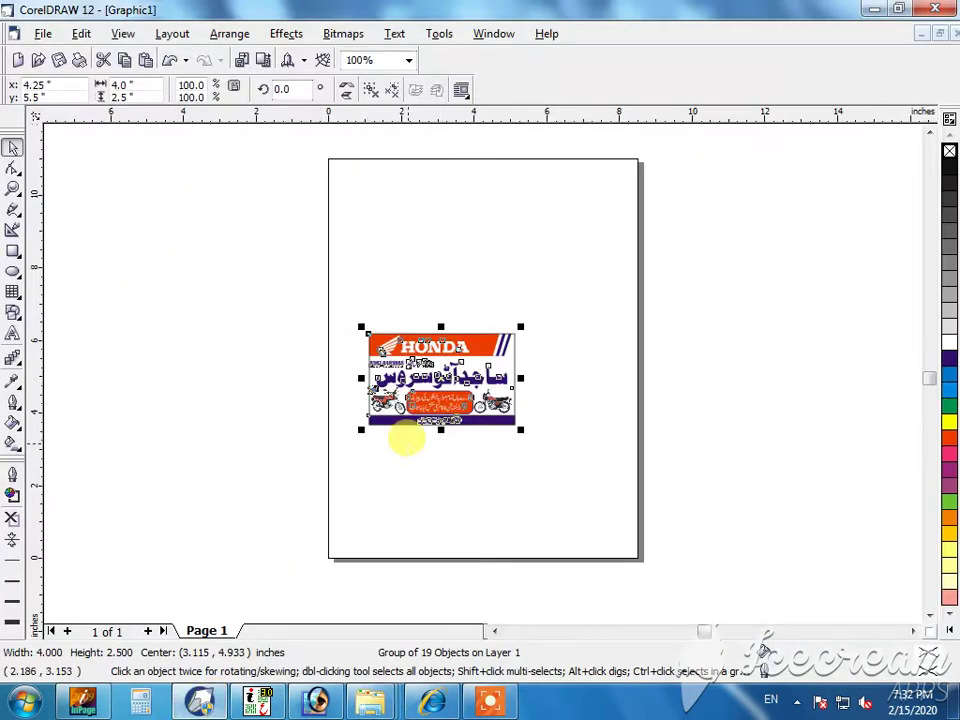
key(ctrl+u)
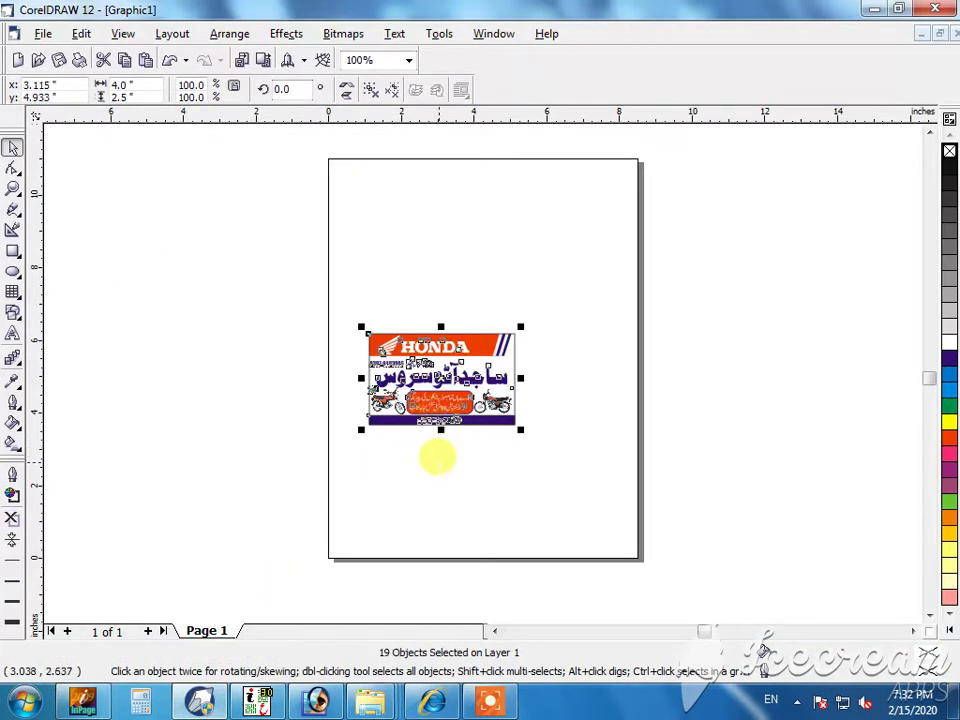
click(437, 457)
click(407, 356)
key(Delete)
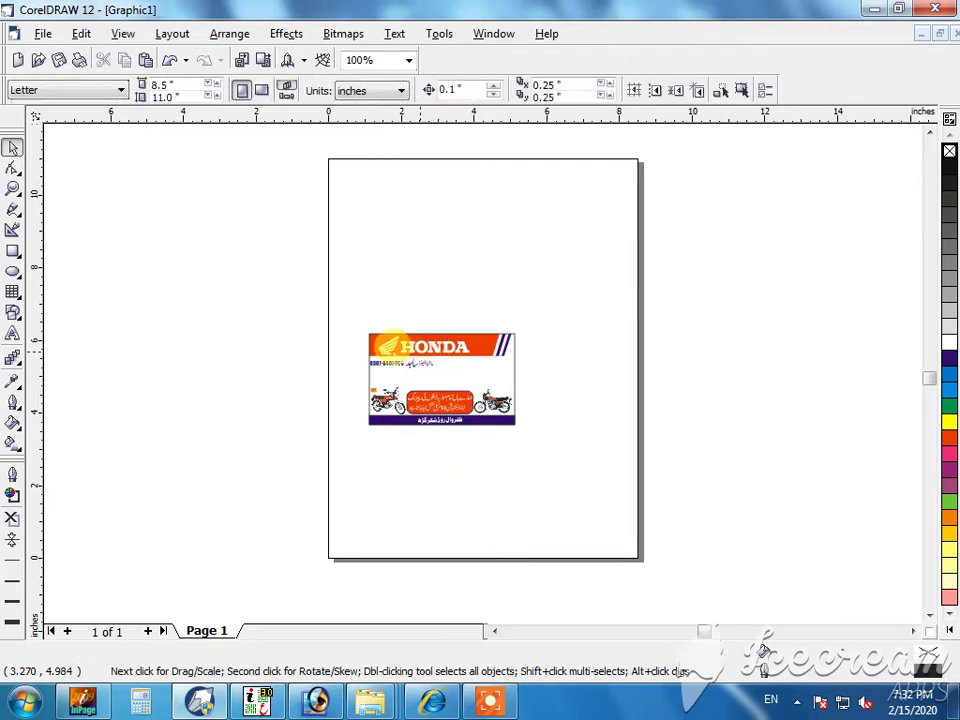
Move the two motorcycle pictures out of the card, one to each side of it.
click(387, 400)
drag(387, 400, 291, 378)
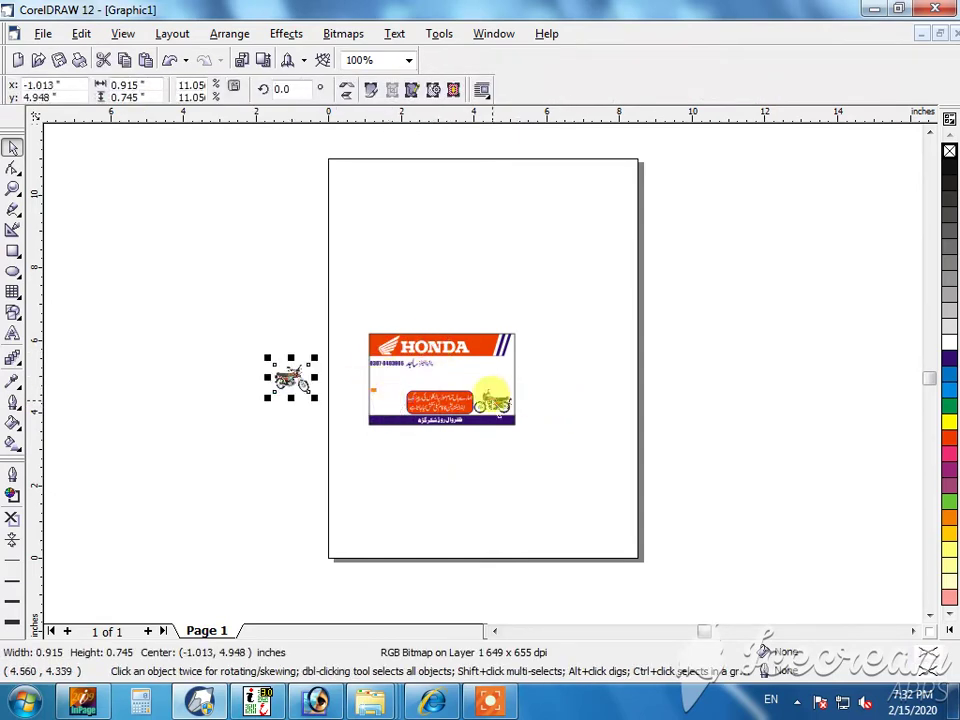
drag(494, 399, 620, 402)
click(489, 452)
Delete the red service-text box, the address line, the small orange mark and the purple bar along the card's lower edge.
drag(390, 449, 478, 385)
key(Delete)
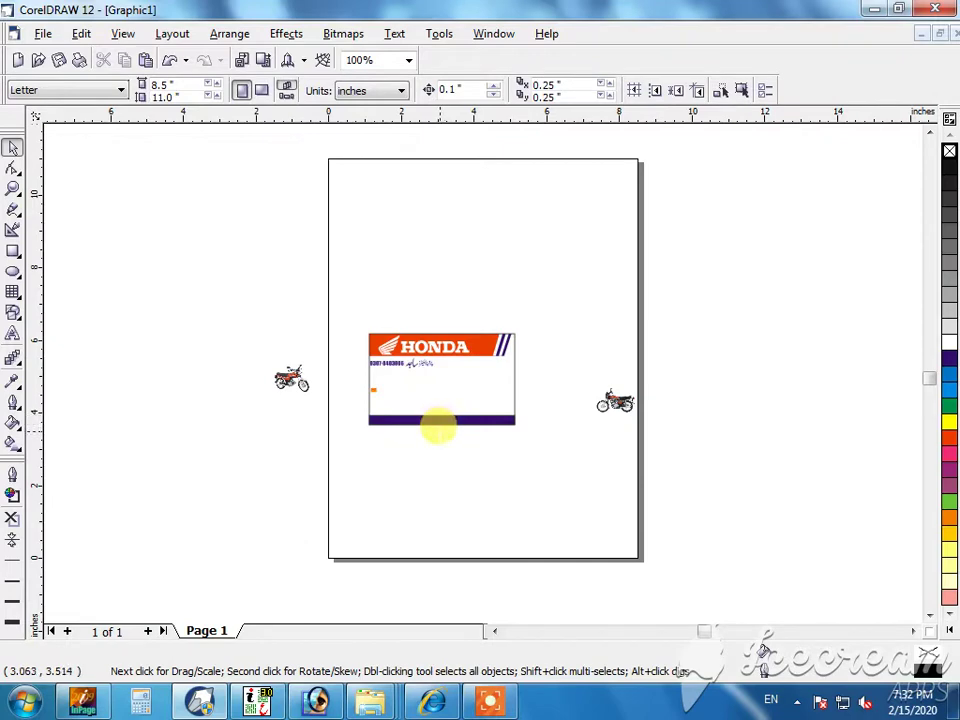
key(ctrl+z)
drag(400, 432, 485, 376)
key(Delete)
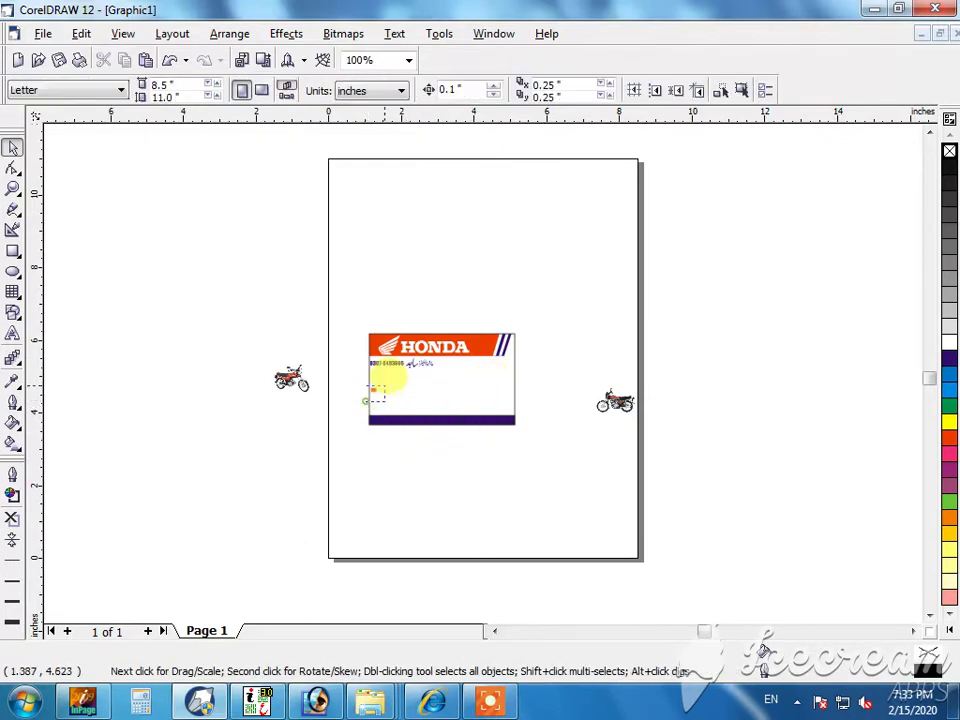
click(386, 418)
key(Delete)
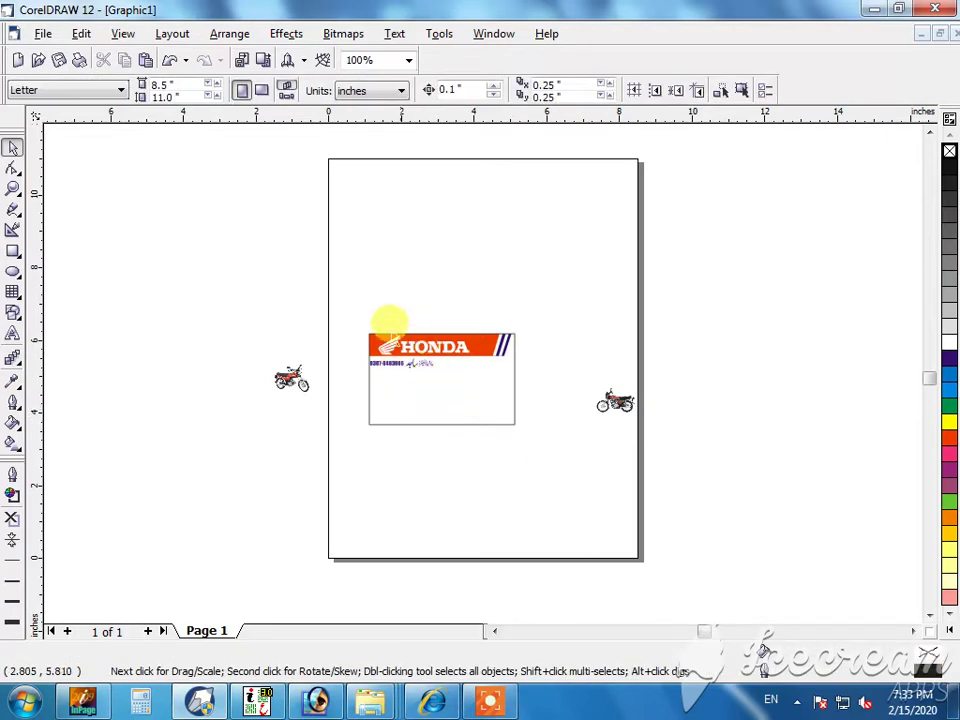
Move the HONDA banner above the card frame and delete the leftover phone number and contact name text.
drag(369, 315, 514, 364)
drag(438, 338, 438, 275)
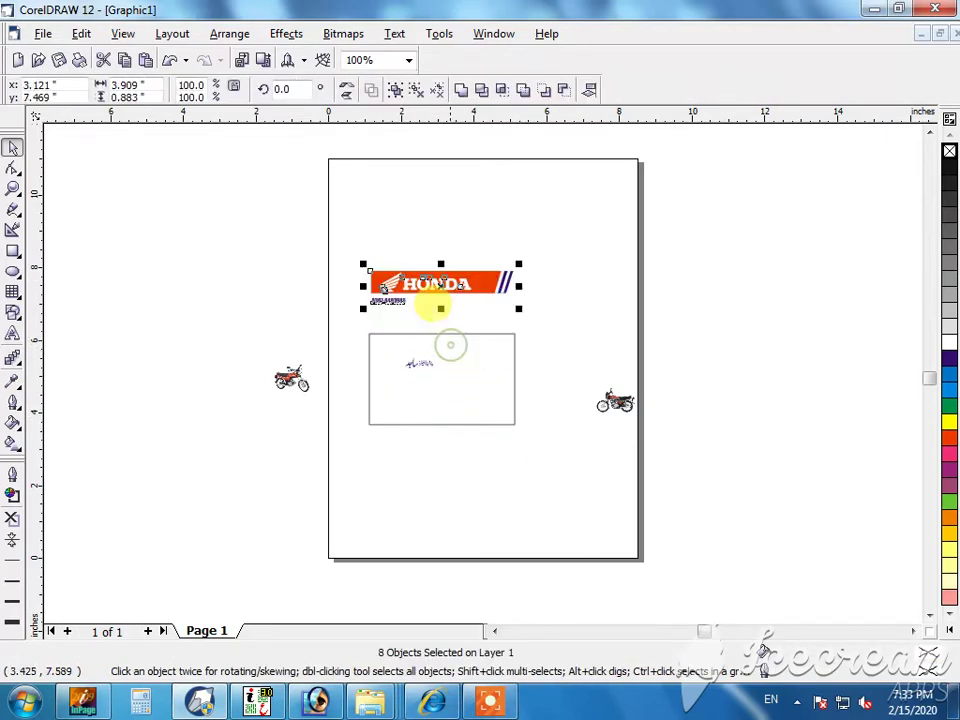
click(343, 306)
drag(386, 300, 439, 364)
click(422, 356)
drag(362, 328, 449, 387)
key(Delete)
Resize the empty card frame to 3 by 3 inches.
click(455, 333)
key(F4)
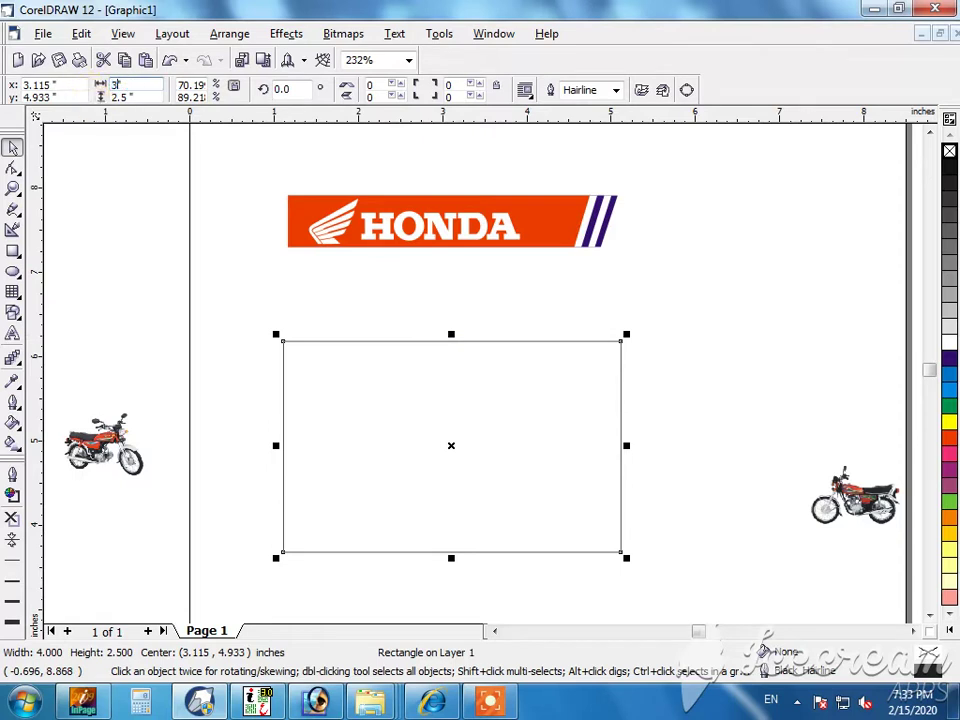
key(Tab)
text(3)
key(Return)
scroll(500, 290, down, 1)
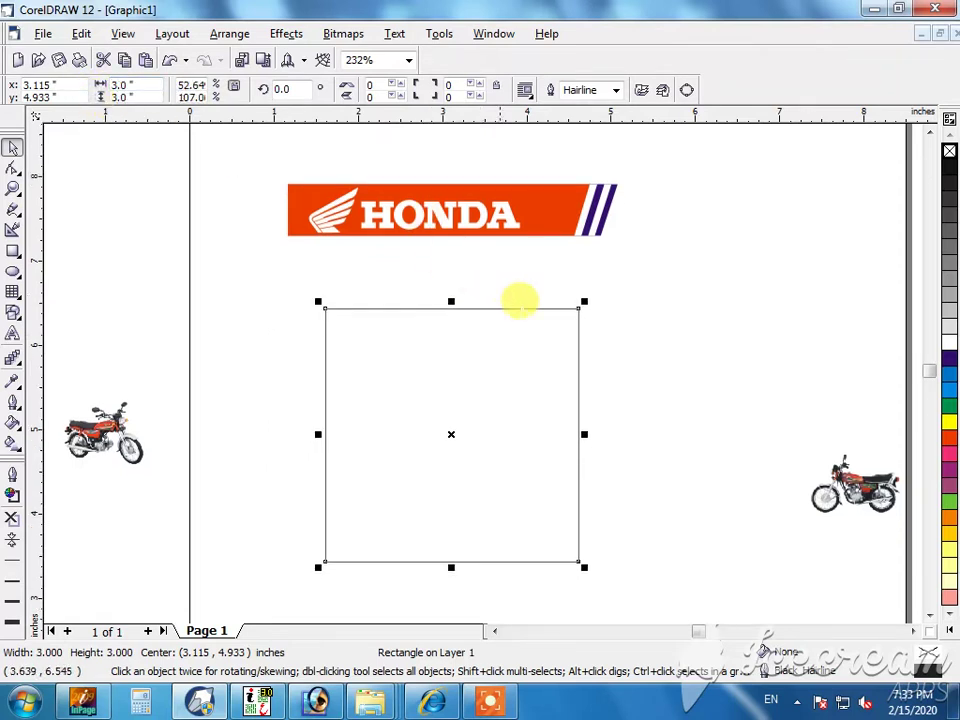
click(638, 298)
Place the left-facing motorcycle in the square frame, inspect it up close and delete it.
drag(871, 492, 536, 446)
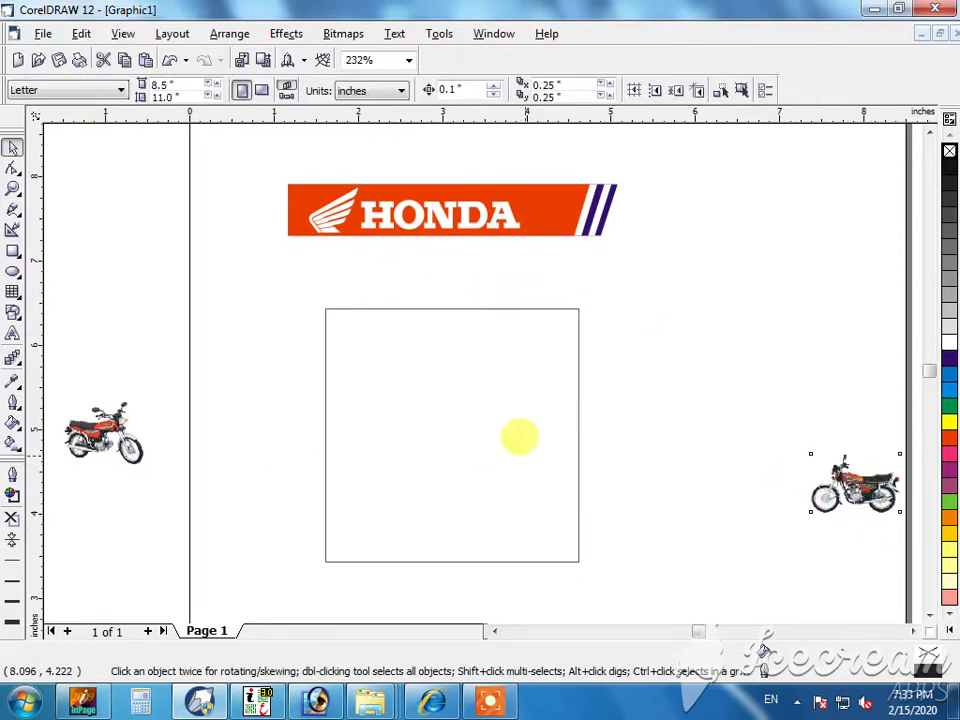
key(F4)
key(shift+F2)
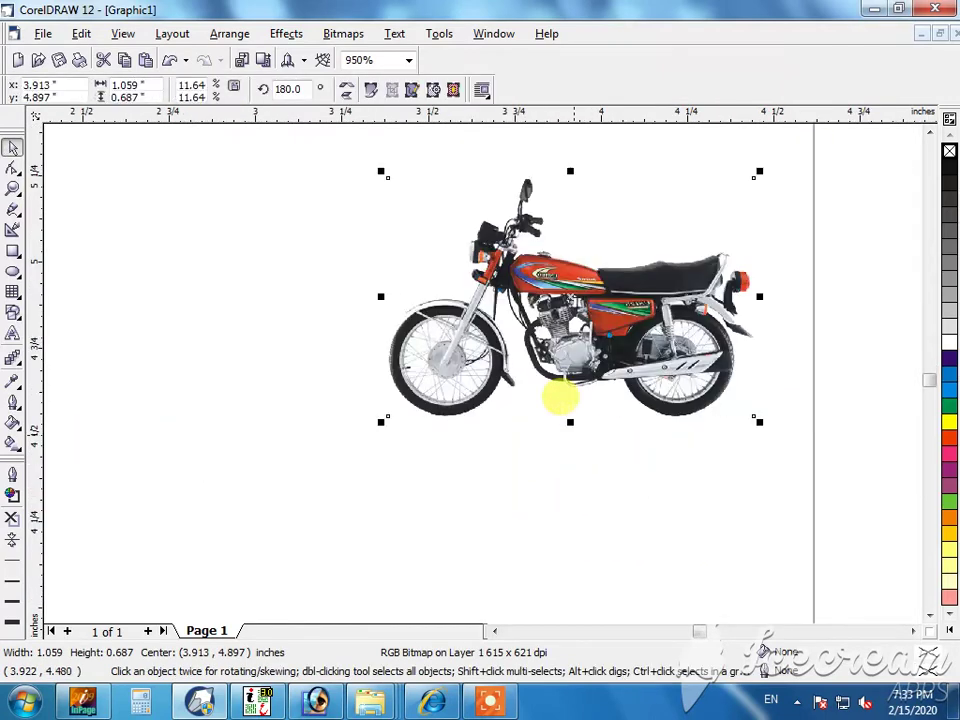
drag(561, 354, 570, 344)
key(F4)
key(Delete)
Move the remaining motorcycle picture inside the square frame, near its left edge.
drag(197, 447, 520, 443)
key(F4)
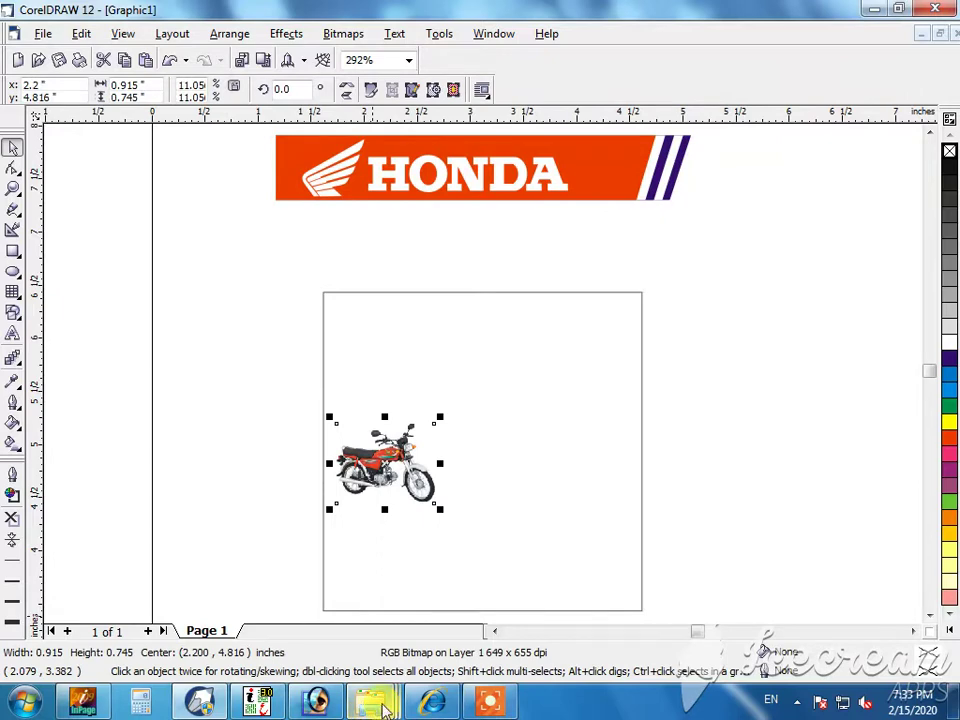
click(253, 433)
Import the Untitled-2 PDF from the Desktop folder into the CorelDRAW drawing, beside the square frame.
click(256, 702)
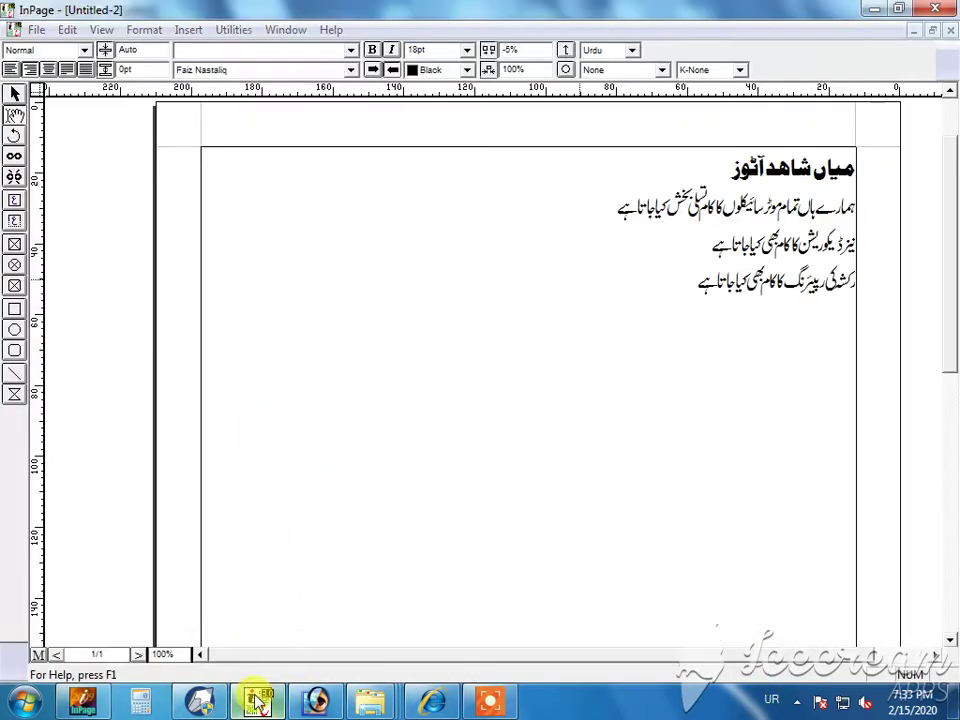
click(370, 702)
click(700, 615)
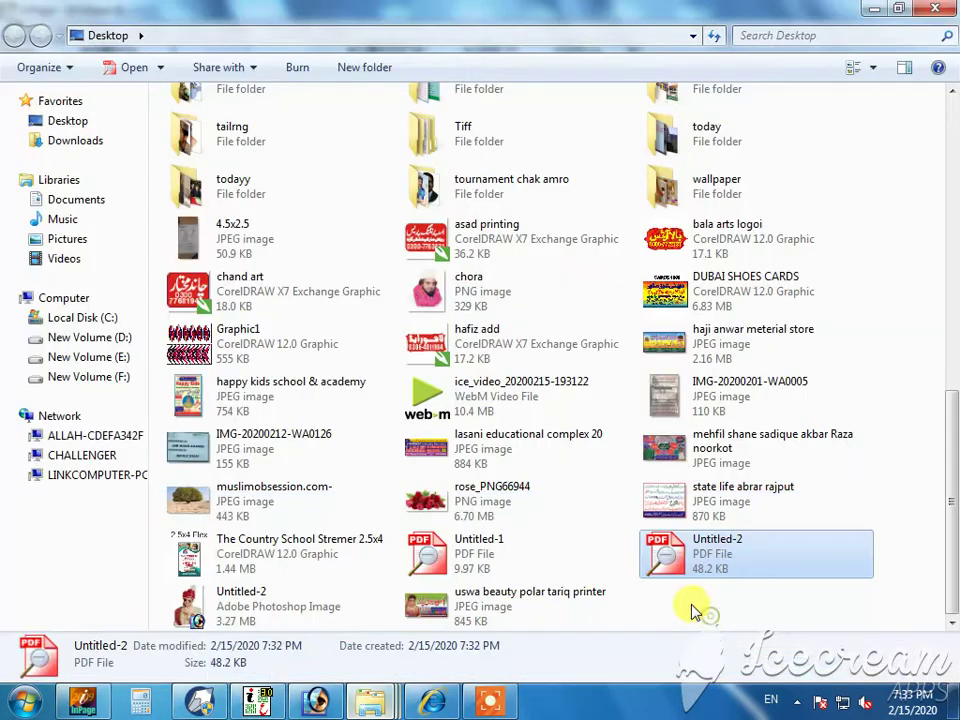
drag(643, 574, 750, 388)
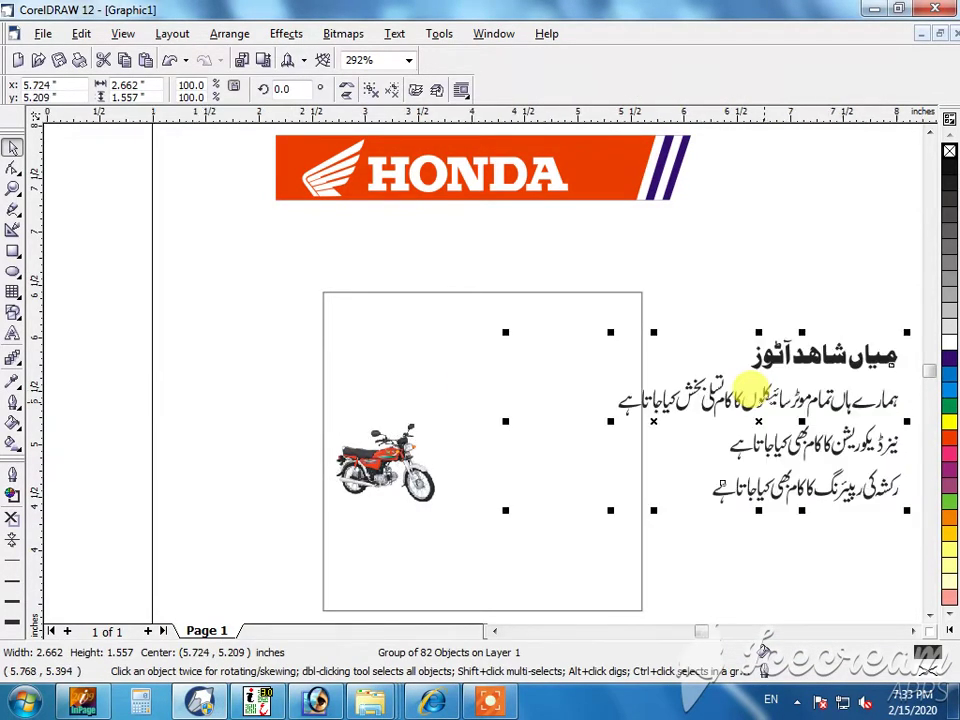
Ungroup the imported Urdu text and adjust the madda mark above the alif in the shop title.
key(ctrl+u)
click(821, 330)
key(F2)
drag(793, 315, 638, 380)
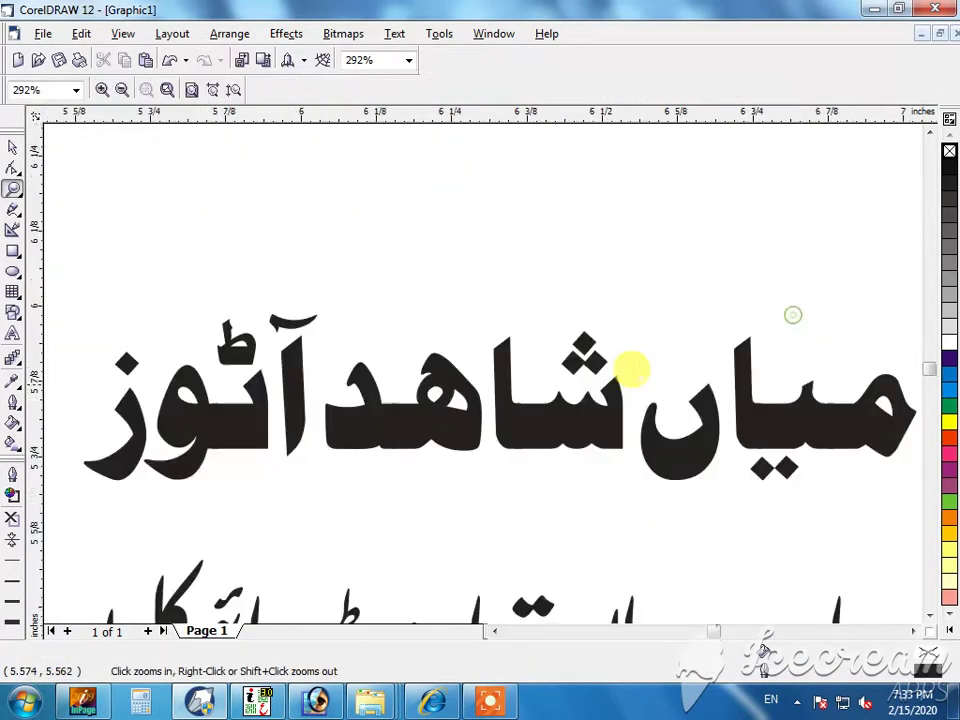
key(space)
click(298, 320)
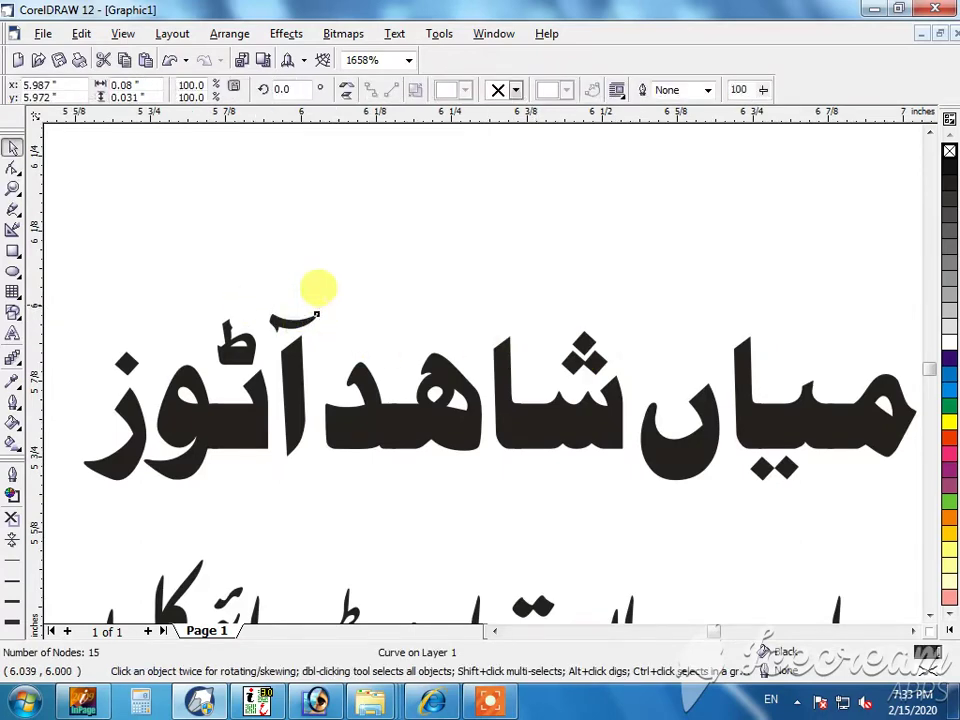
mouse_move(326, 305)
mouse_down()
mouse_move(336, 300)
mouse_move(315, 323)
mouse_up()
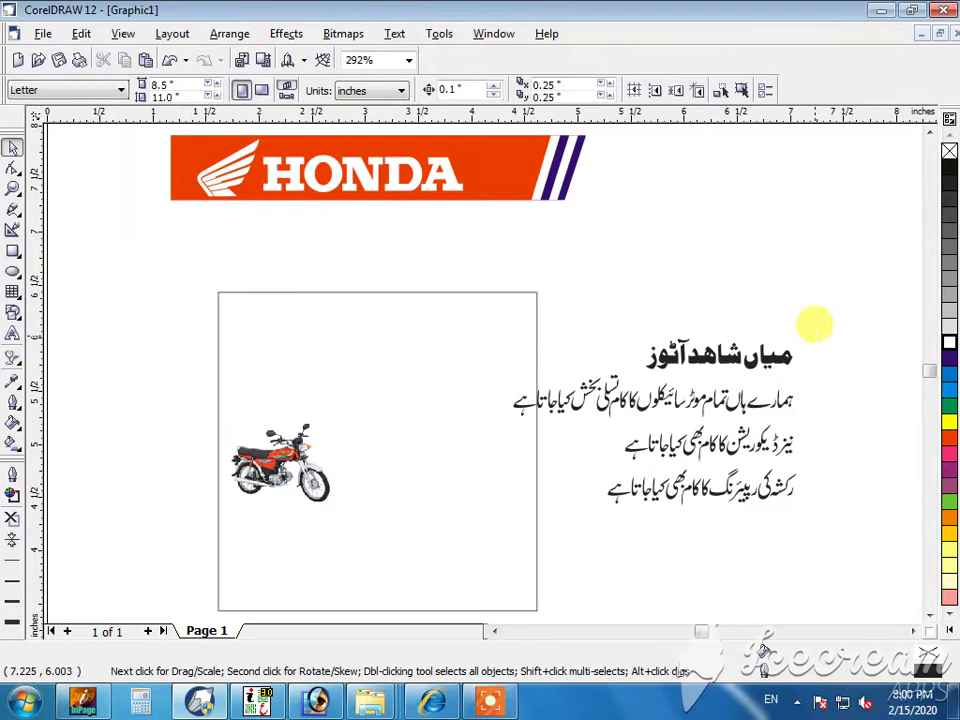
Group the shop title's letters and fit the title across the top of the square at about 2.7 inches wide.
drag(816, 329, 420, 308)
drag(360, 336, 253, 396)
key(ctrl+g)
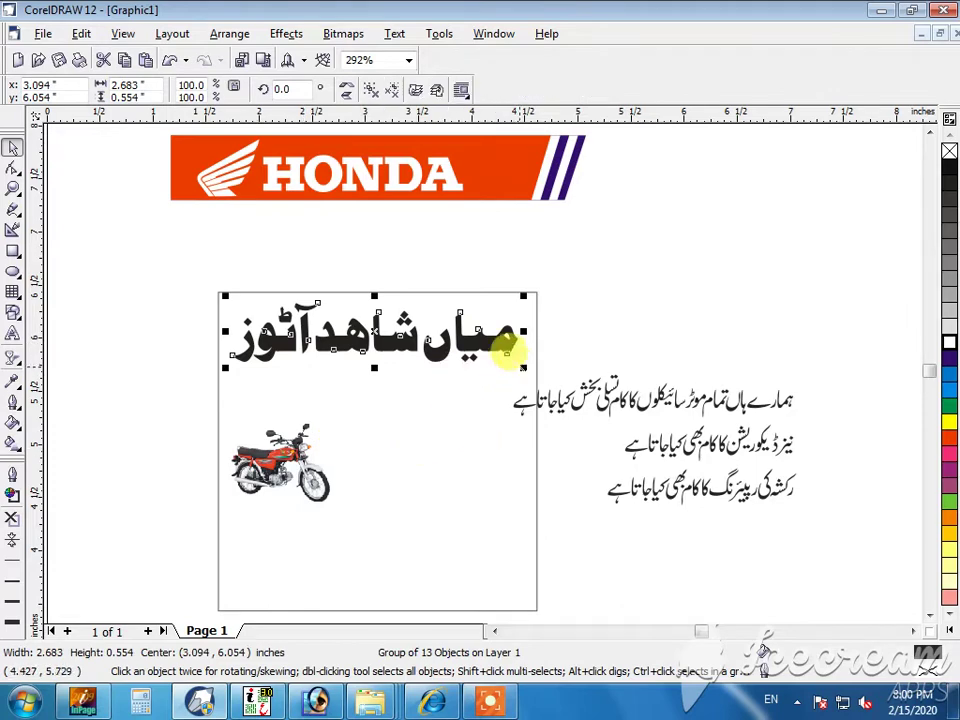
drag(522, 367, 529, 369)
click(616, 325)
Draw an ellipse about 4.4 by 1.1 inches over the title, intersect it with the square and delete the ellipse.
click(12, 271)
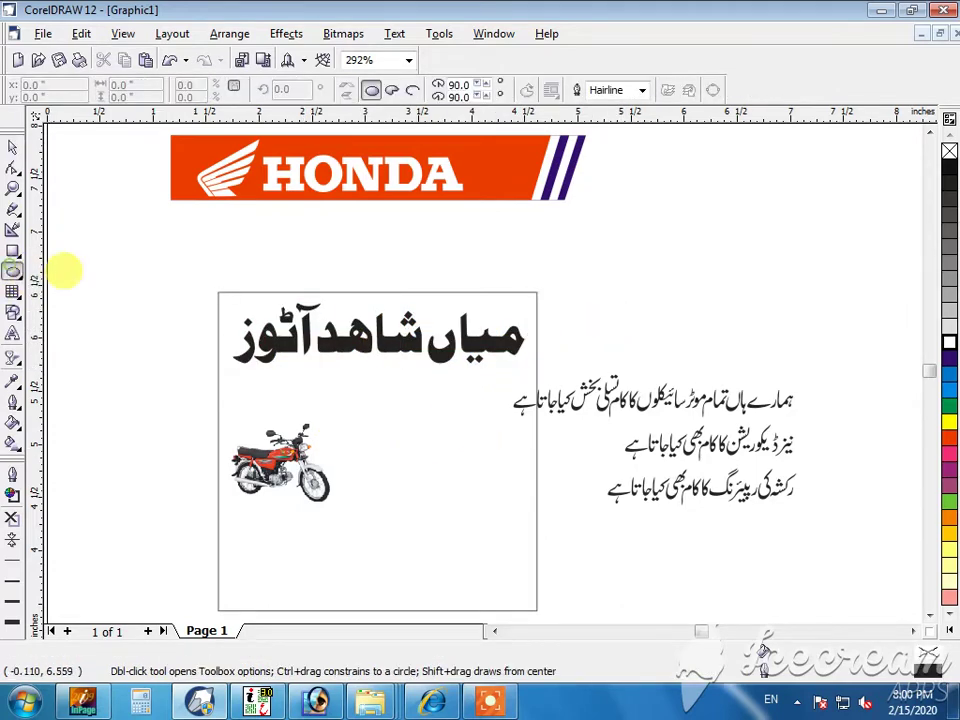
mouse_move(145, 265)
mouse_down()
mouse_move(520, 350)
mouse_move(610, 383)
mouse_up()
key(space)
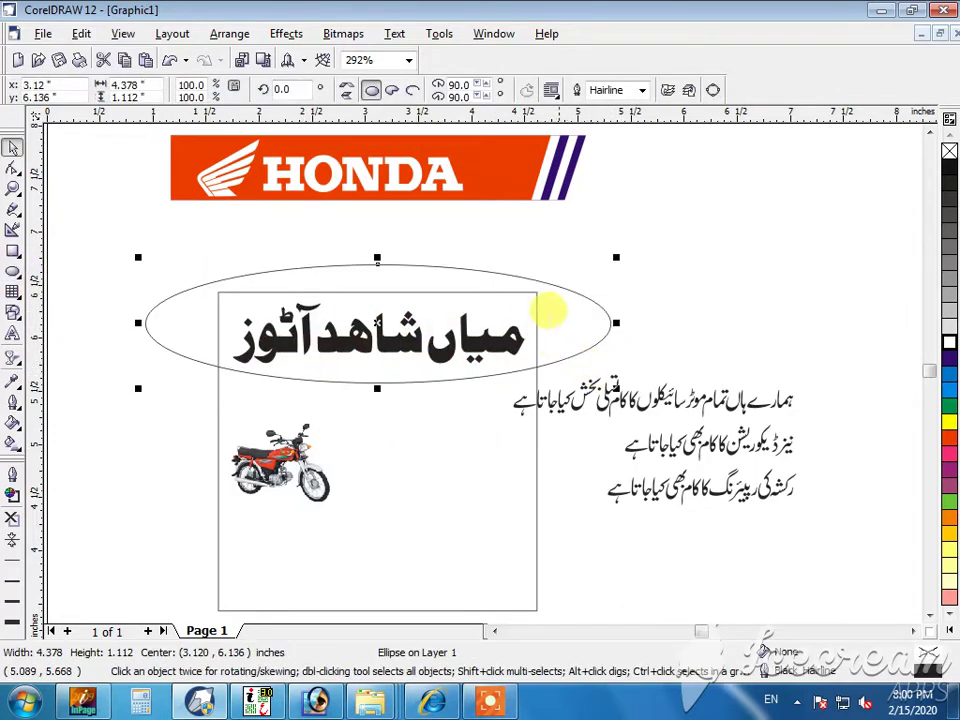
shift+click(512, 291)
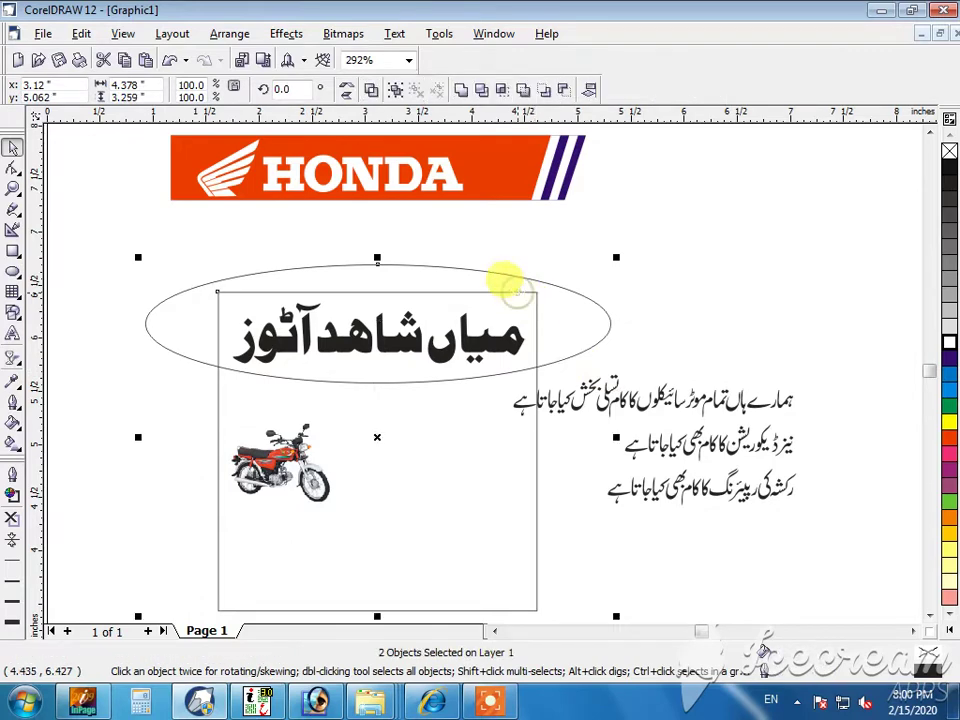
click(484, 91)
click(529, 279)
key(Delete)
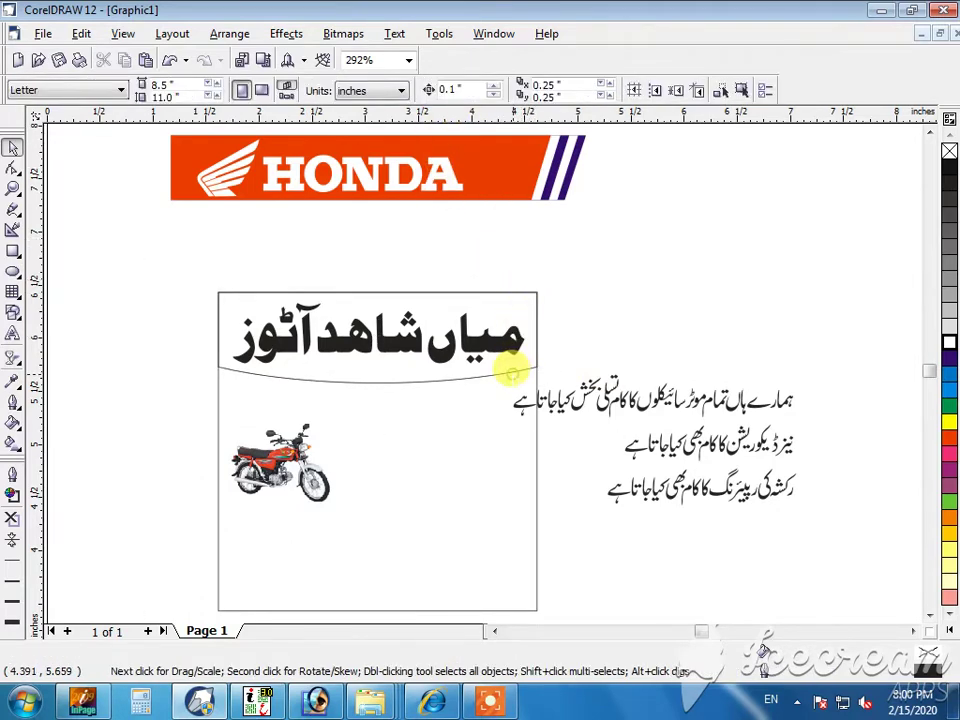
Fill the curved header shape with red and the shop title with white.
click(513, 373)
click(950, 438)
click(587, 279)
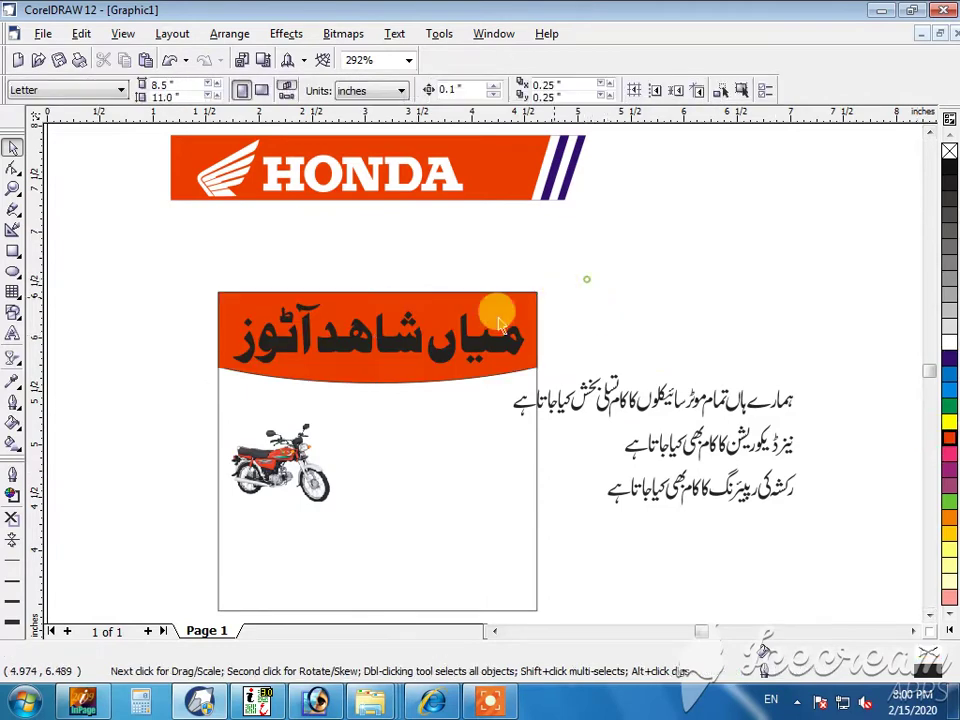
click(500, 323)
click(949, 342)
click(598, 265)
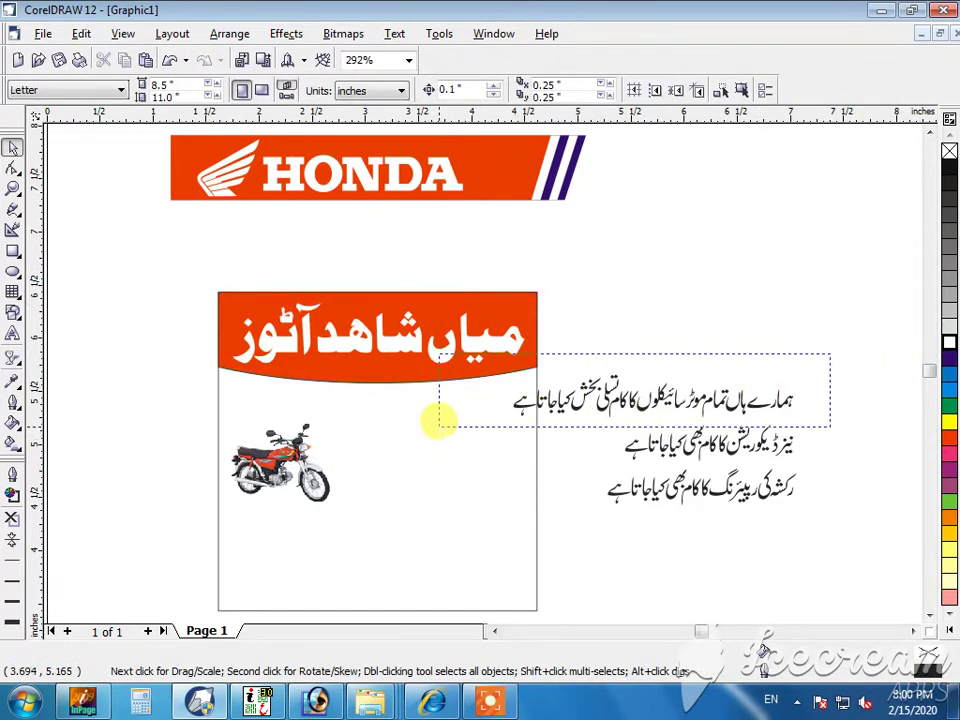
Move the Urdu line about motorcycle work into the square, directly below the red header.
drag(438, 425, 438, 427)
drag(640, 385, 372, 397)
key(F2)
drag(579, 349, 144, 516)
Even out the word spacing in the first Urdu service line by shifting its end words and adjusting the overlapping letters.
click(290, 465)
drag(128, 248, 446, 375)
shift+click(436, 284)
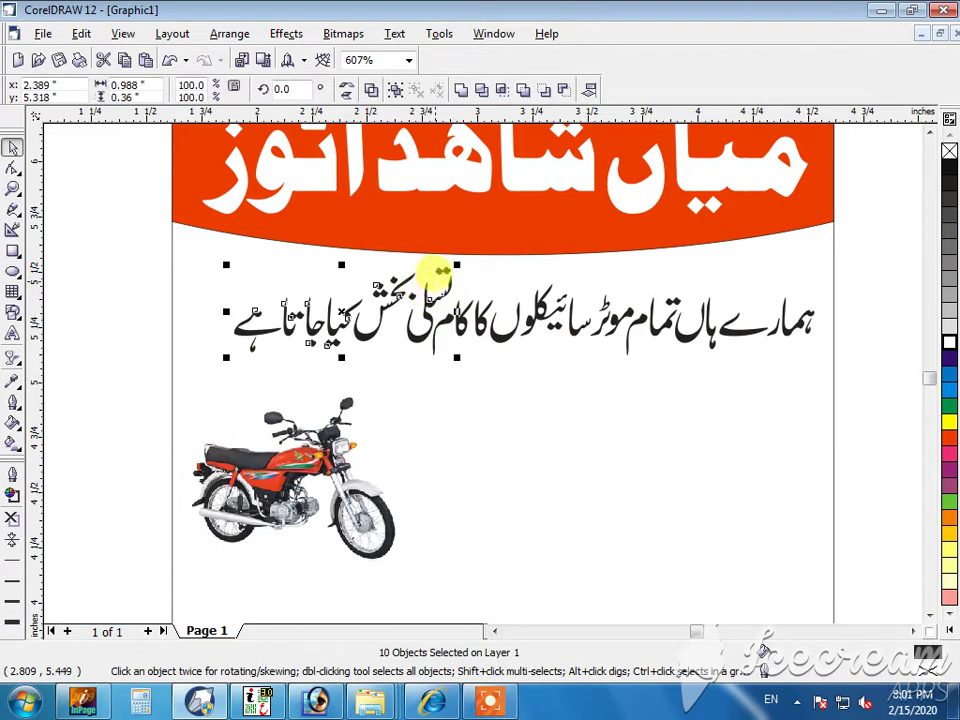
shift+click(439, 266)
drag(427, 302, 422, 310)
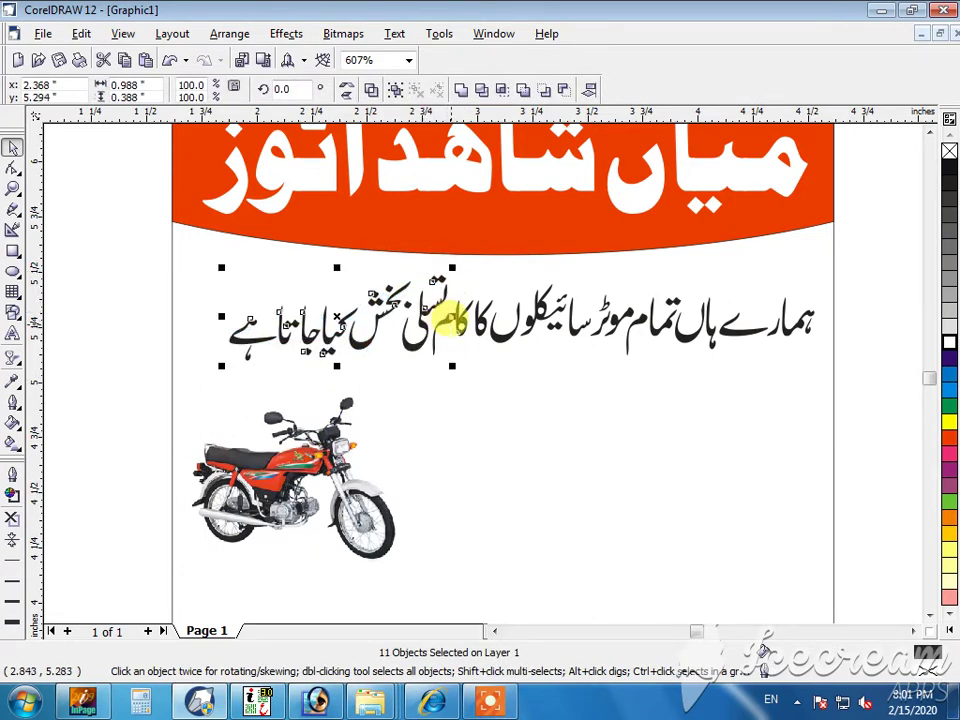
click(447, 319)
key(ctrl+l)
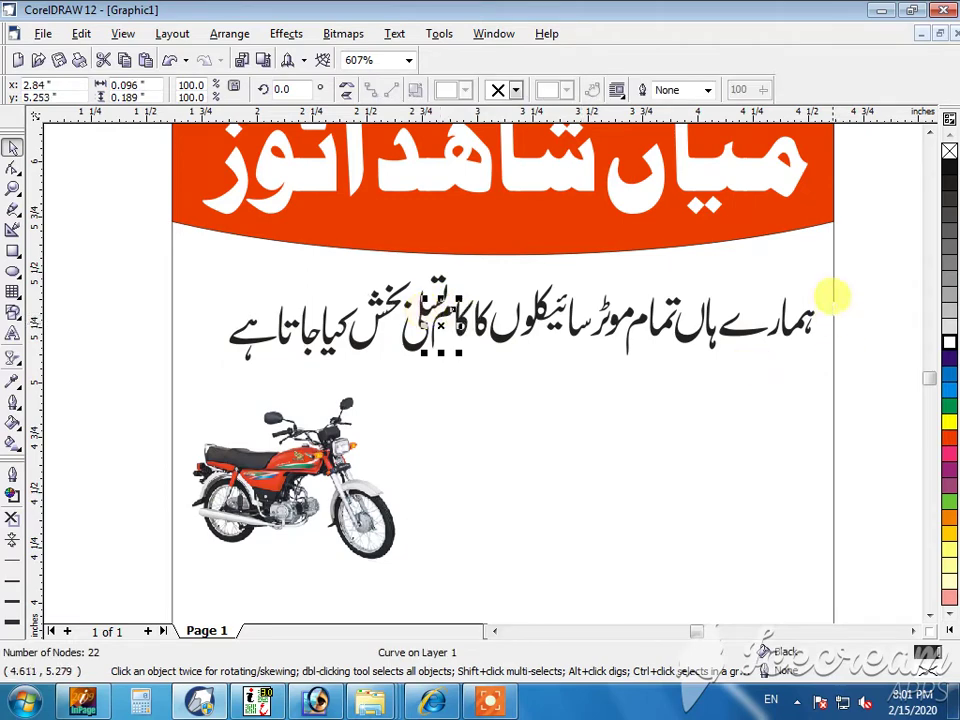
drag(879, 270, 647, 320)
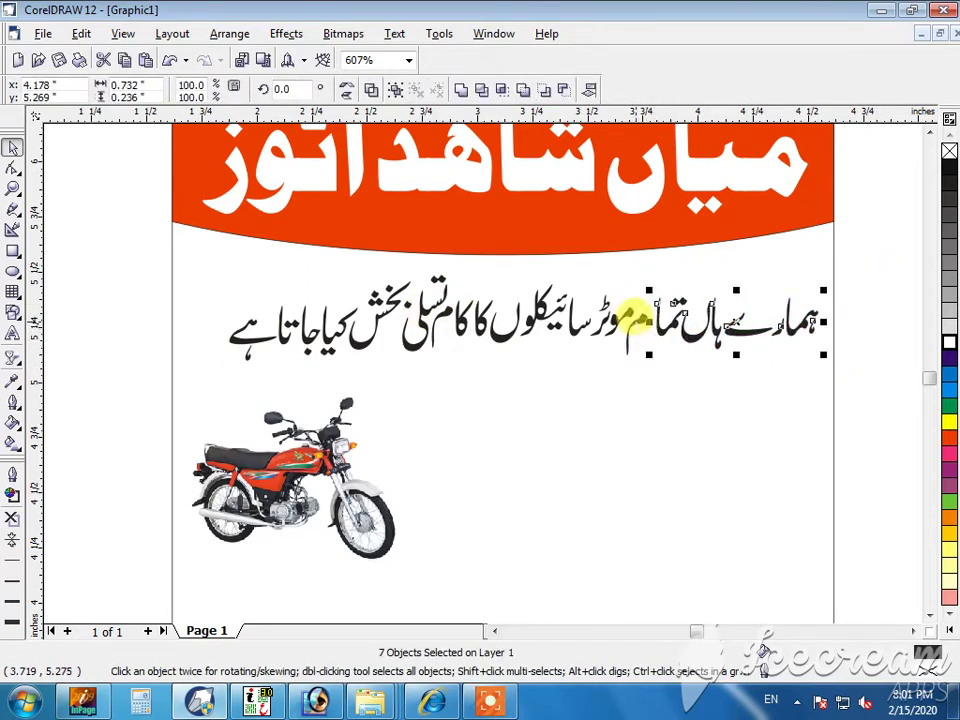
click(641, 318)
click(641, 305)
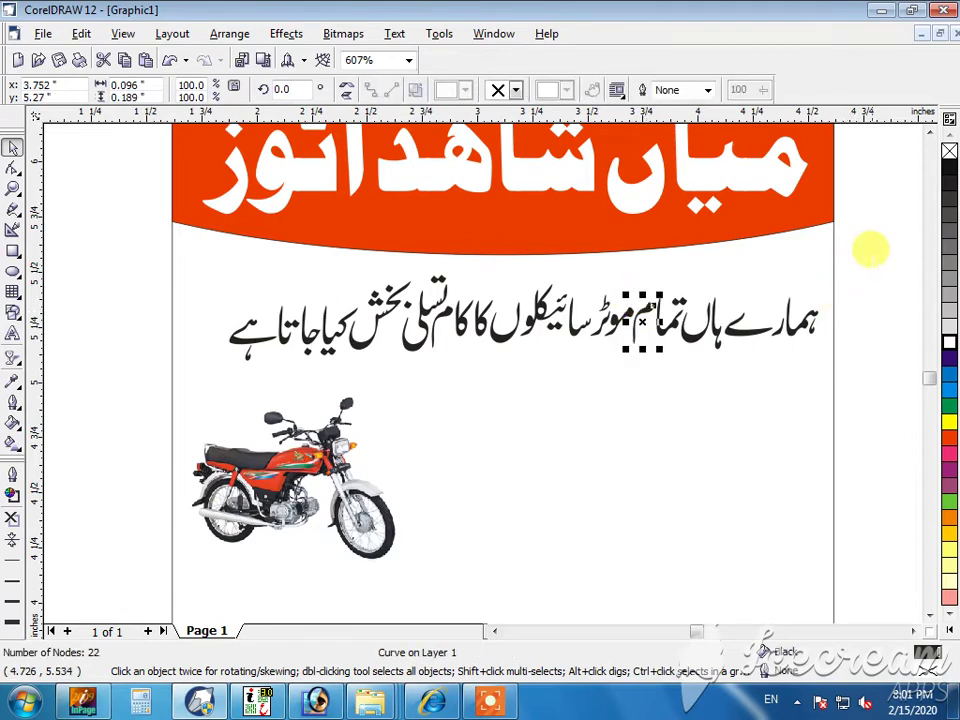
Group the first service line's letters at about 2.85 inches wide and position the line between the header and the motorcycle.
drag(879, 249, 182, 371)
key(ctrl+g)
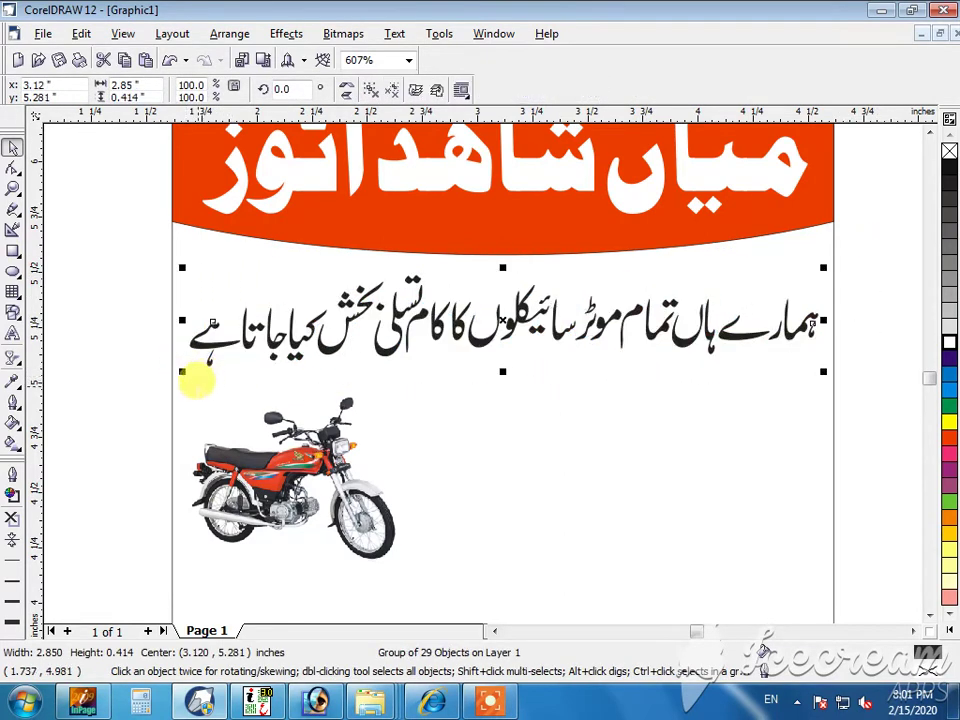
click(168, 402)
click(172, 402)
key(F4)
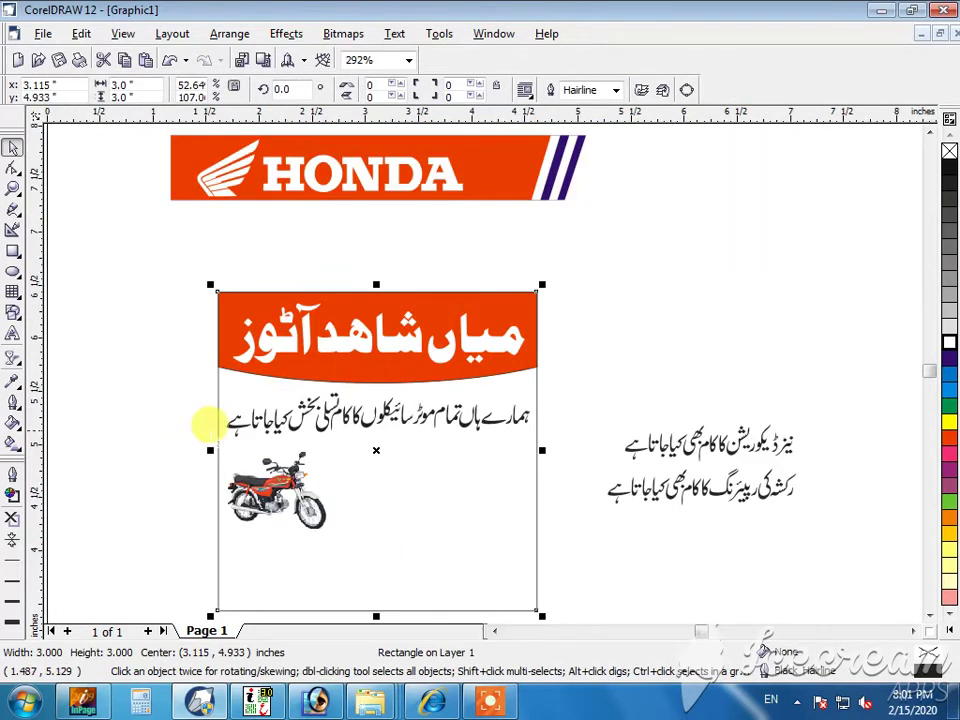
click(343, 402)
click(336, 405)
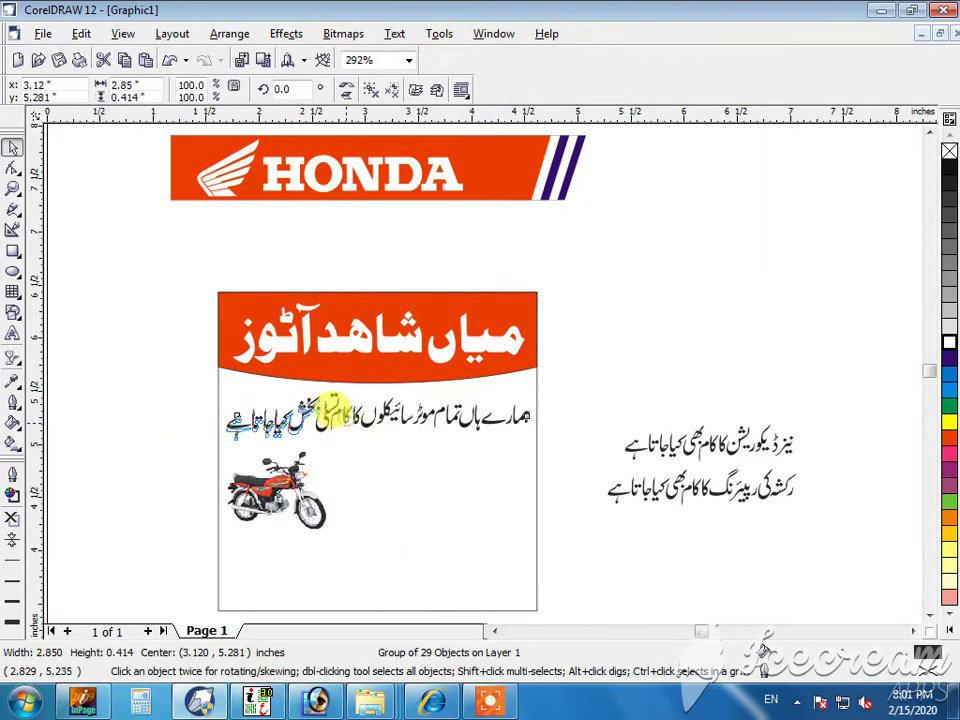
click(161, 415)
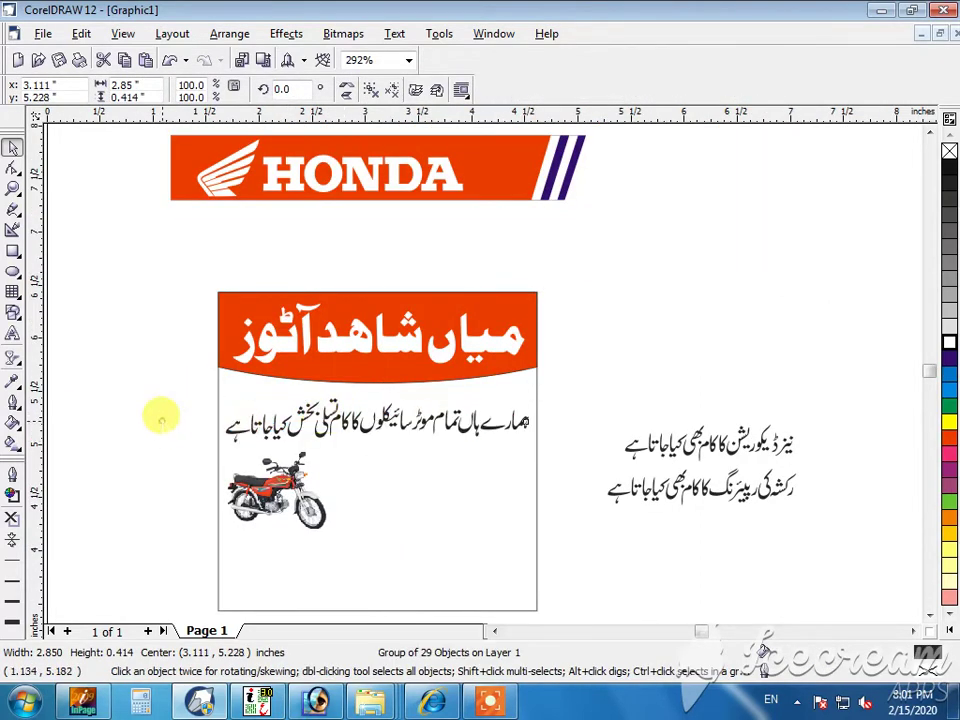
Draw a rectangle about 3.34 by 0.46 inches around the service line, intersect it with the square and delete the original rectangle.
click(13, 252)
mouse_move(201, 398)
mouse_down()
mouse_move(356, 400)
mouse_move(557, 441)
mouse_up()
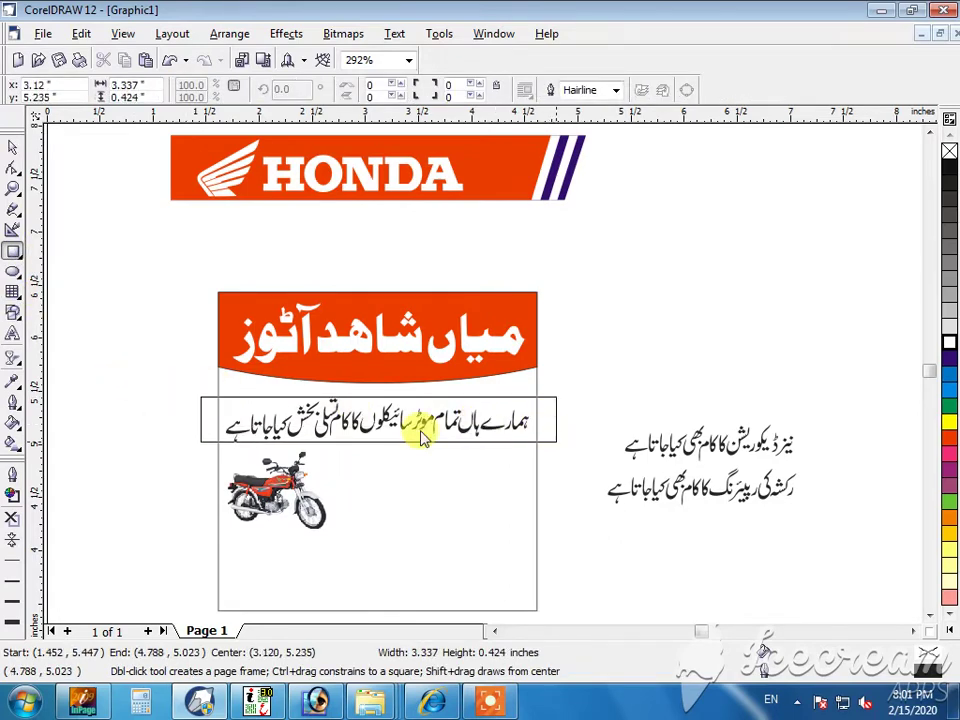
key(space)
drag(364, 375, 364, 369)
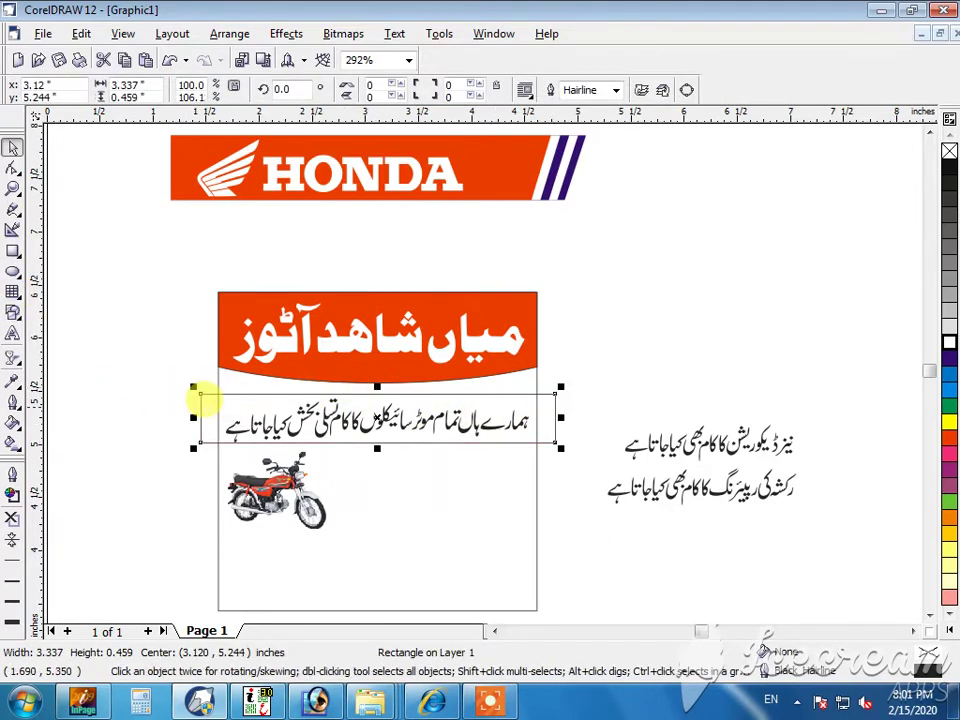
shift+click(215, 378)
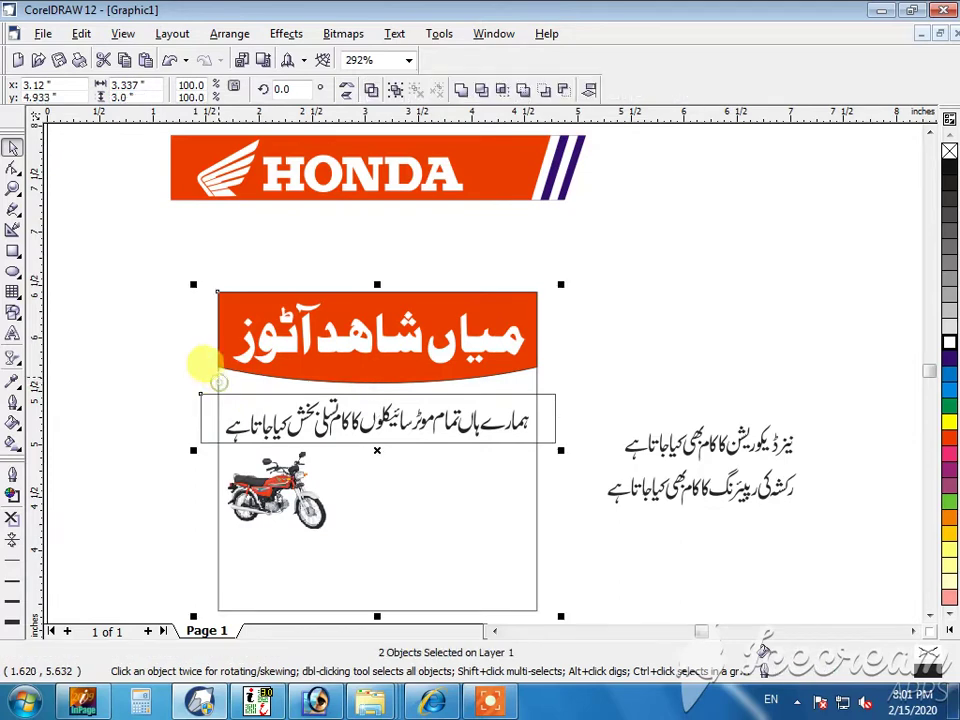
click(494, 90)
click(201, 396)
key(Delete)
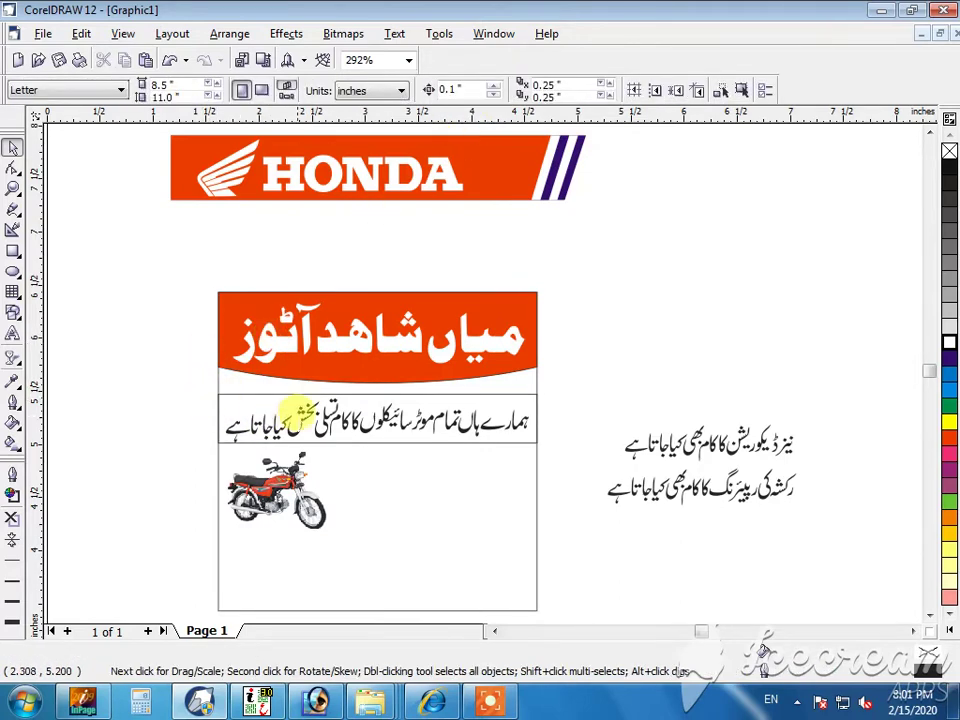
Fill the strip behind the first service line with blue.
click(288, 394)
click(948, 368)
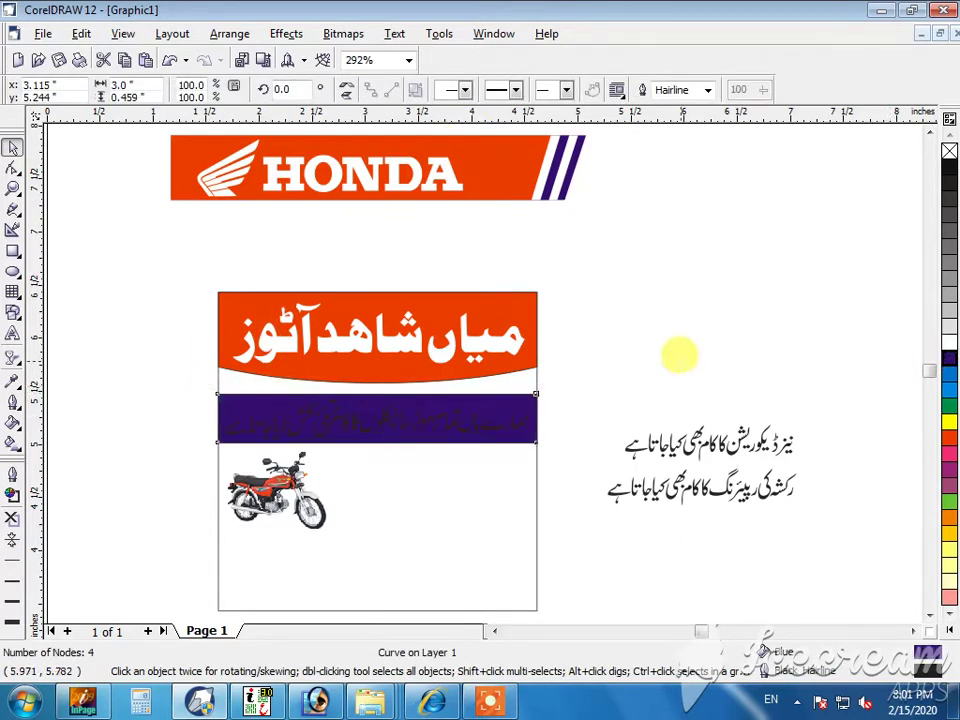
click(679, 356)
click(466, 408)
click(940, 366)
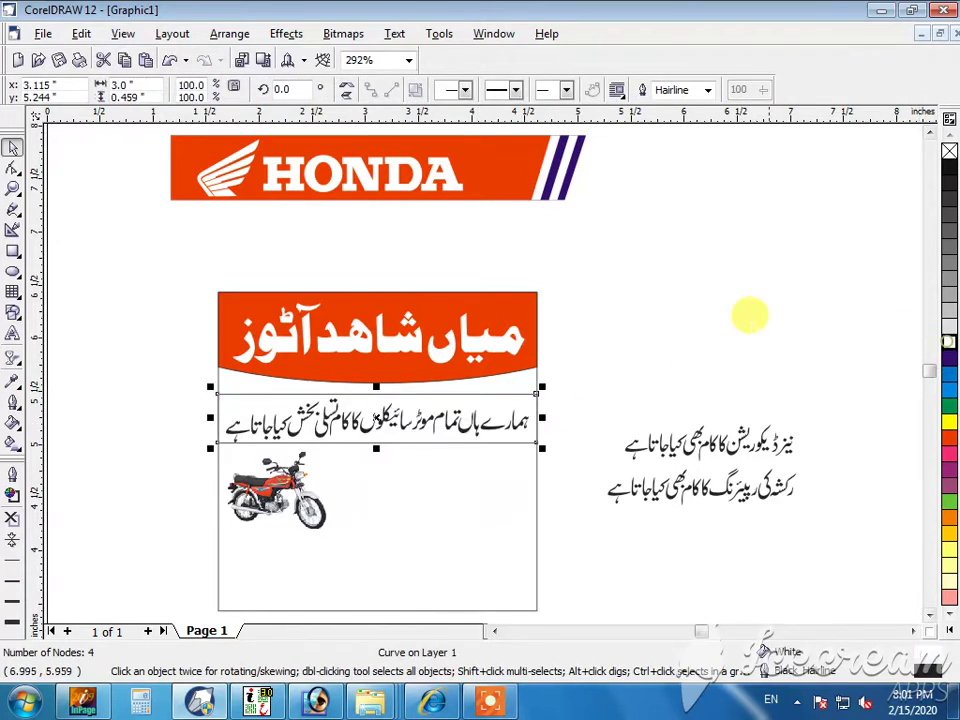
click(716, 268)
key(ctrl+z)
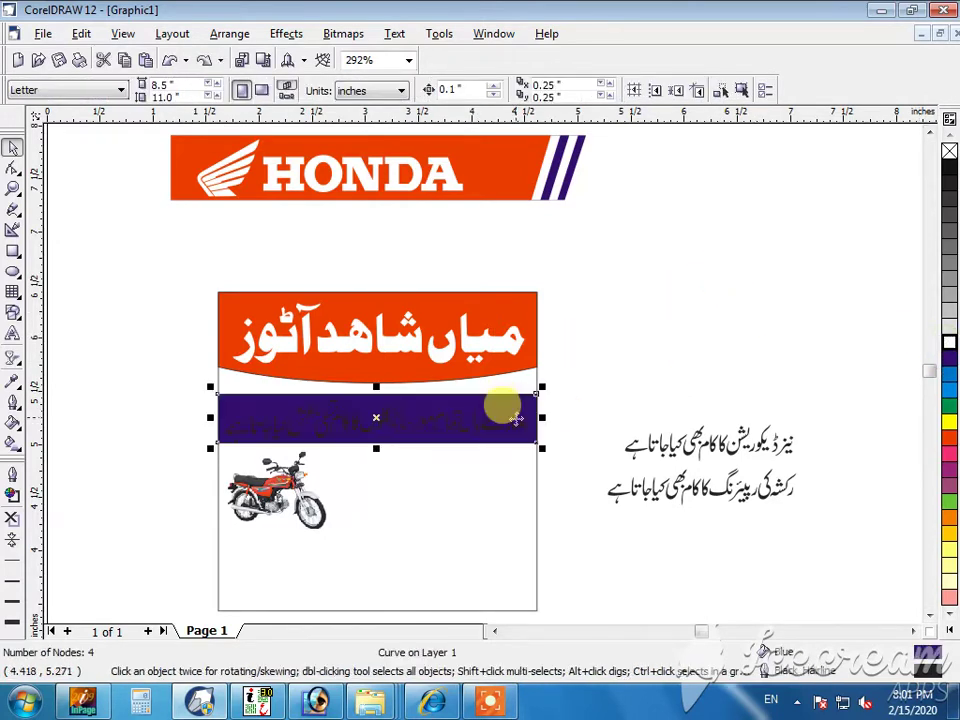
Fill the Urdu service line on the blue strip with white.
click(513, 427)
click(948, 343)
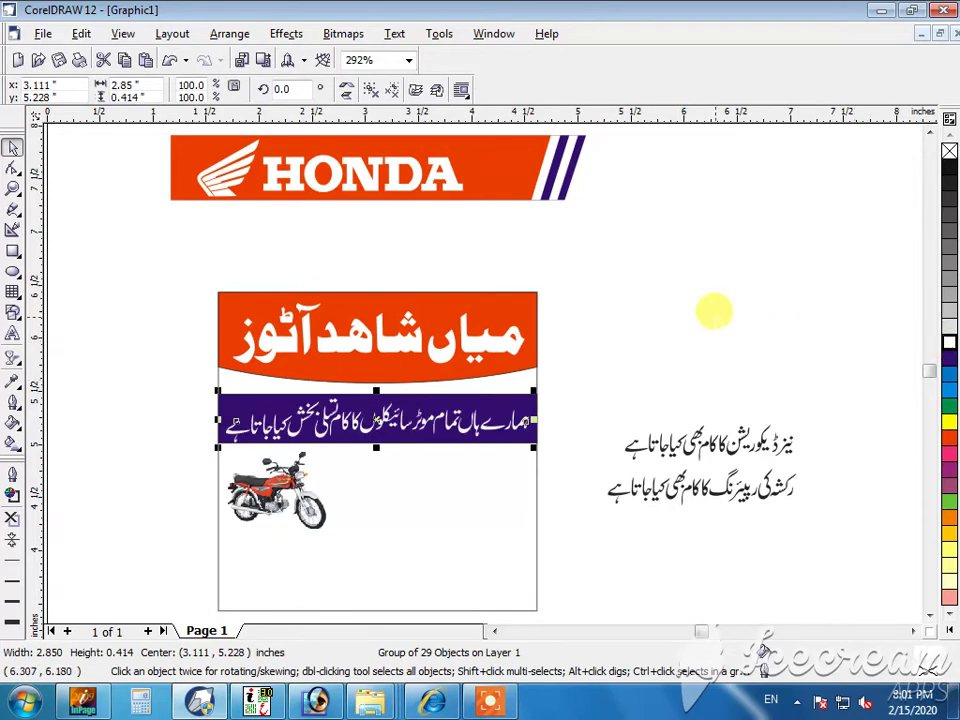
click(713, 314)
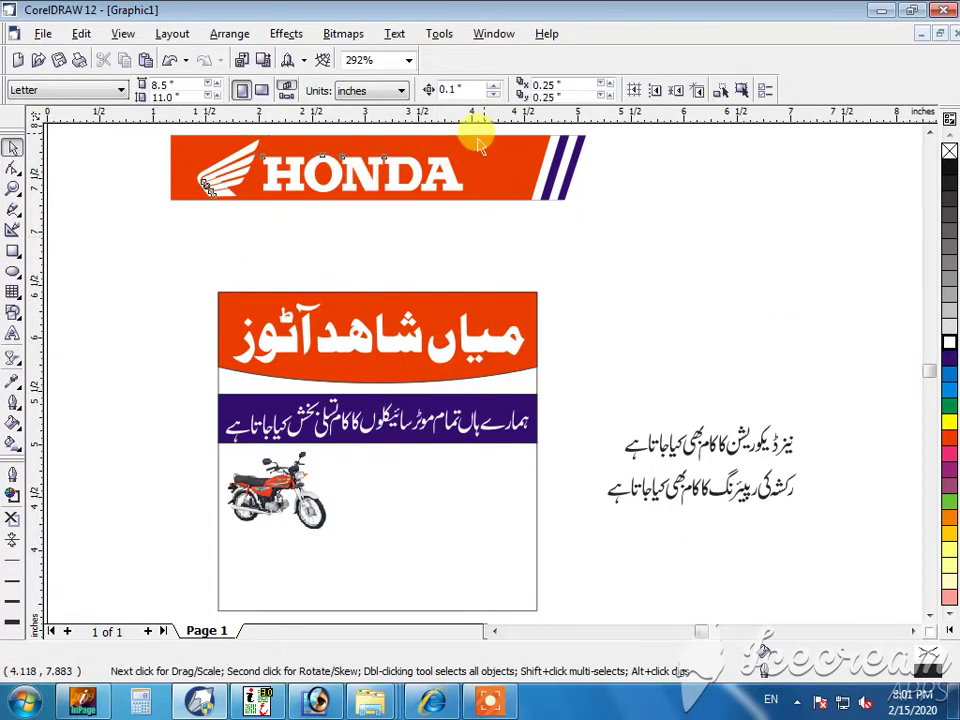
Place the HONDA lettering in red beside the motorcycle, with the wing emblem reduced to about 0.43 inches wide above it.
click(380, 174)
drag(375, 176, 491, 476)
drag(562, 489, 439, 456)
drag(396, 456, 378, 512)
click(133, 471)
click(400, 478)
drag(488, 526, 456, 522)
drag(334, 477, 370, 453)
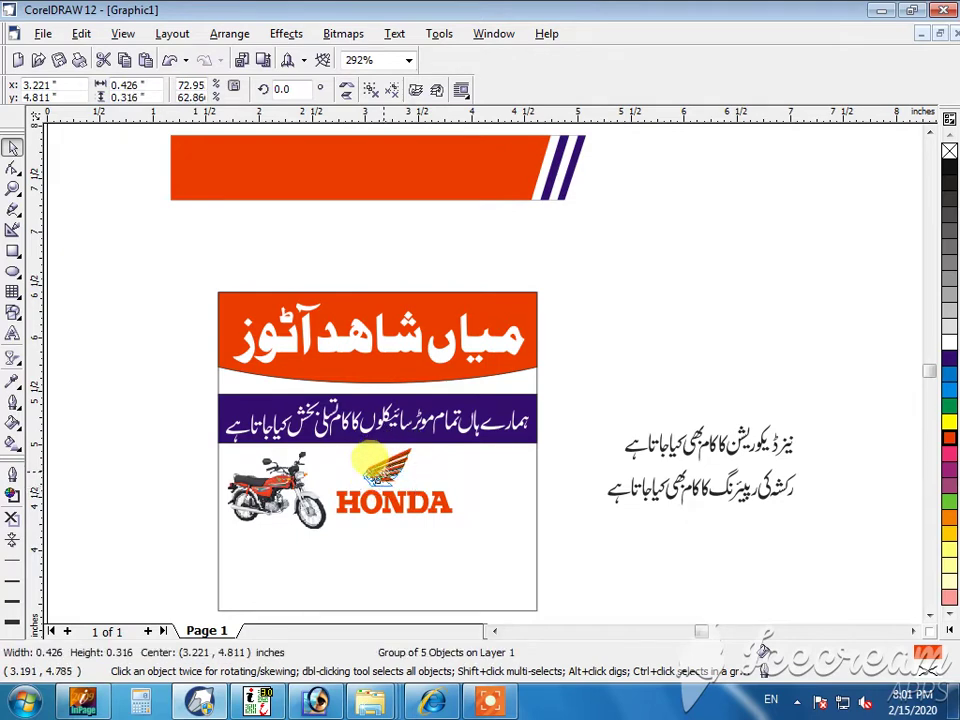
drag(565, 446, 320, 520)
click(585, 518)
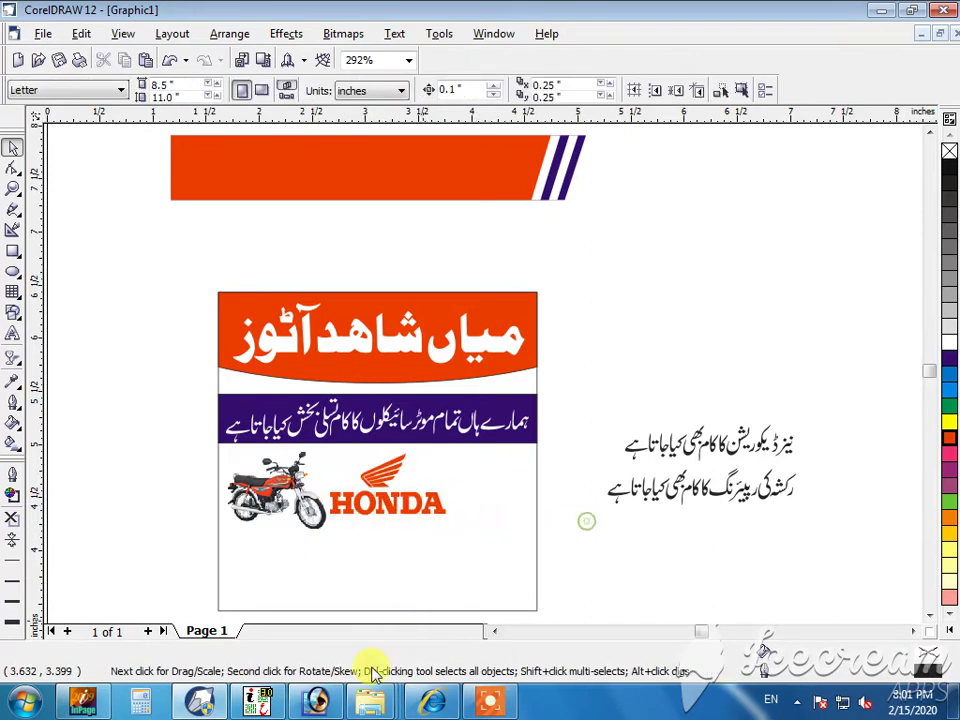
Search the computer for "riksha" in the file explorer and bring the RIKSHA DESIGN file into the CorelDRAW drawing.
mouse_move(370, 700)
click(489, 632)
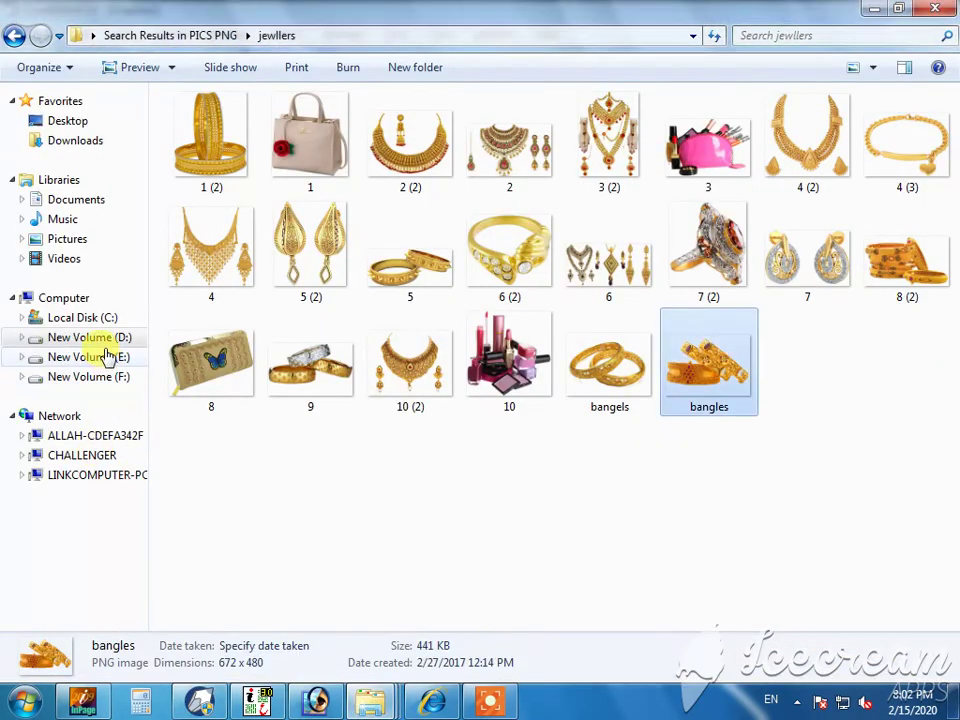
click(75, 299)
click(762, 36)
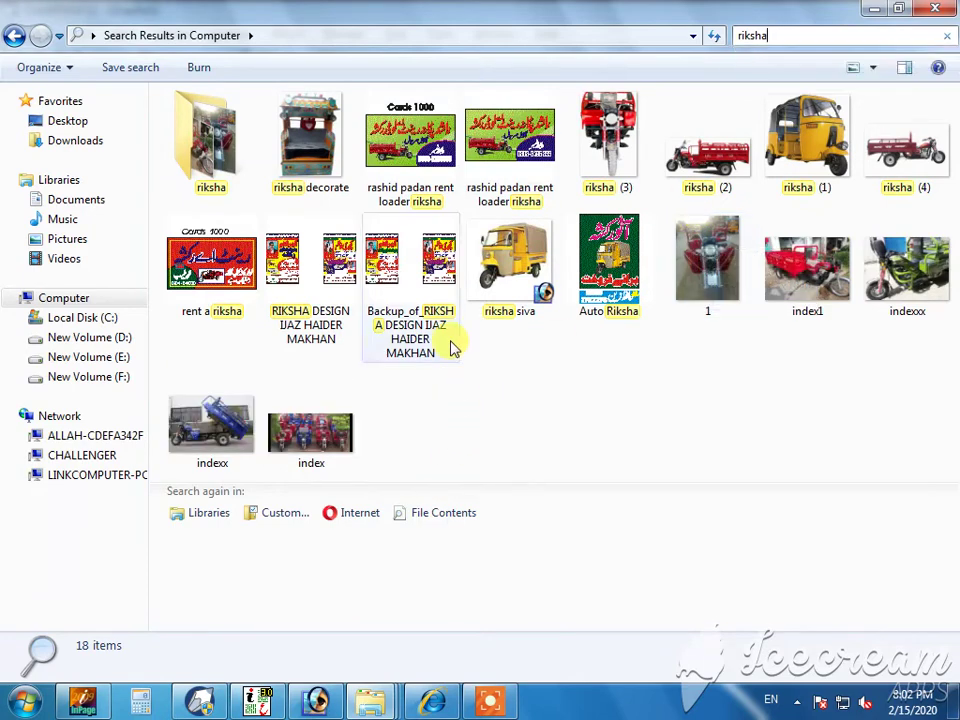
drag(310, 270, 353, 460)
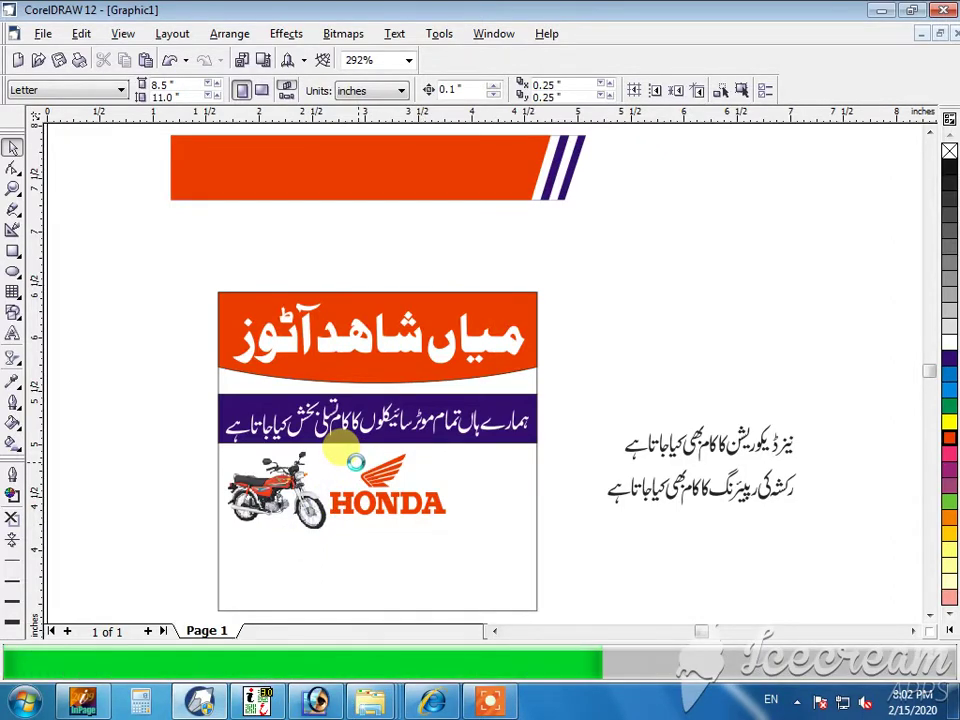
scroll(359, 464, down, 1)
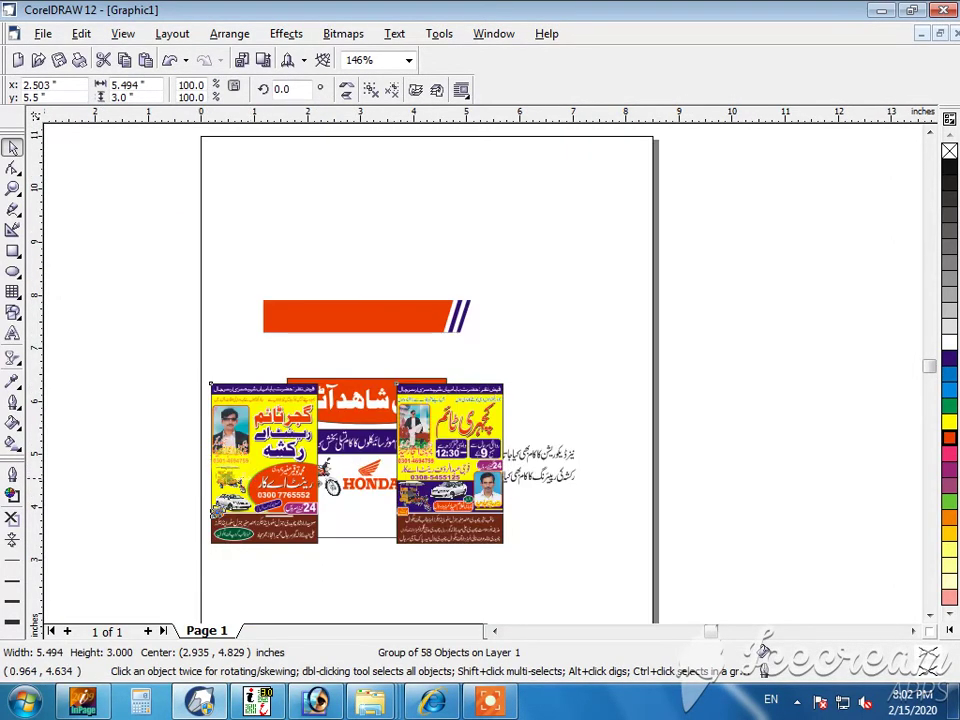
Move the imported rickshaw designs away from the sticker to the page's right edge and ungroup them.
drag(641, 313, 641, 315)
right_click(645, 318)
click(686, 349)
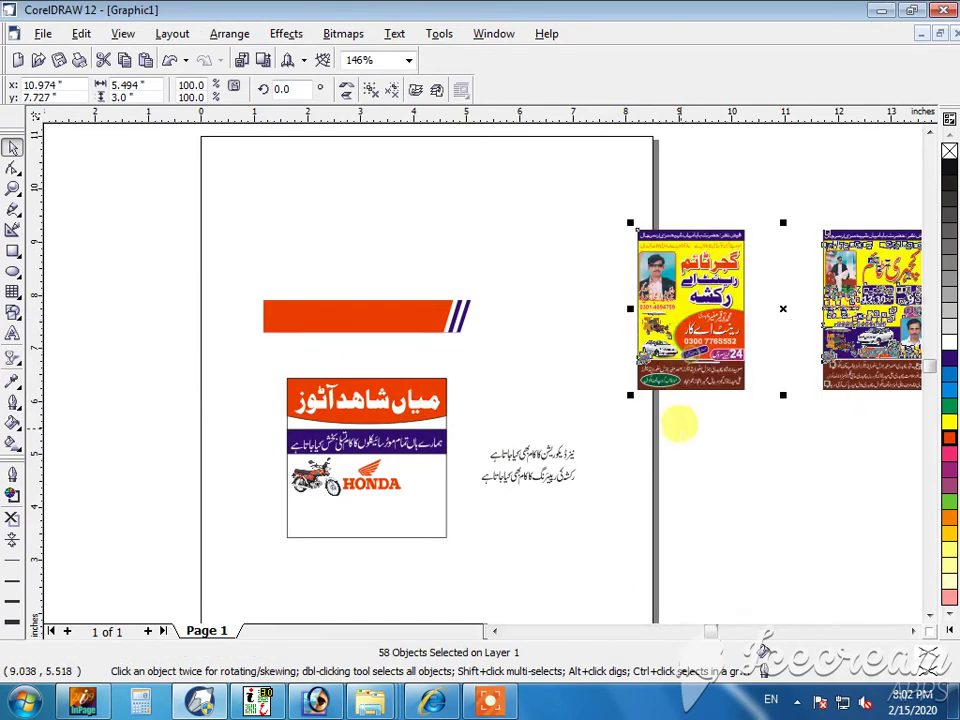
click(680, 428)
Extract the rickshaw picture from the first imported design and place it inside the square, right of the HONDA logo.
drag(697, 280, 418, 463)
right_click(557, 327)
click(587, 357)
click(471, 240)
Delete the remaining parts of both imported rickshaw designs.
drag(580, 159, 743, 392)
key(Delete)
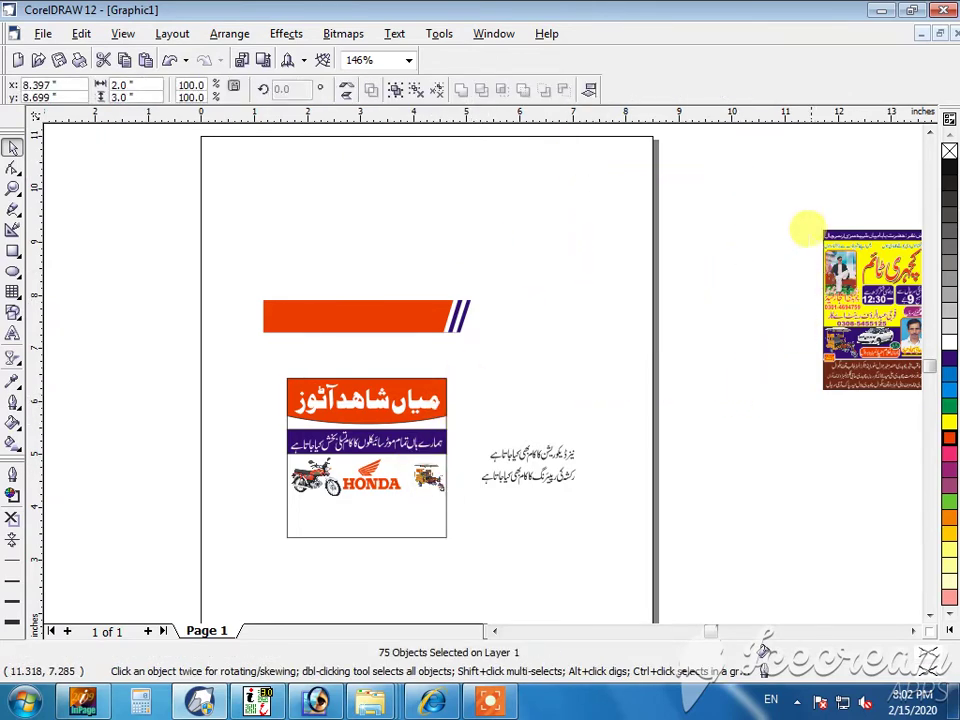
drag(807, 222, 930, 455)
key(Delete)
scroll(307, 418, up, 1)
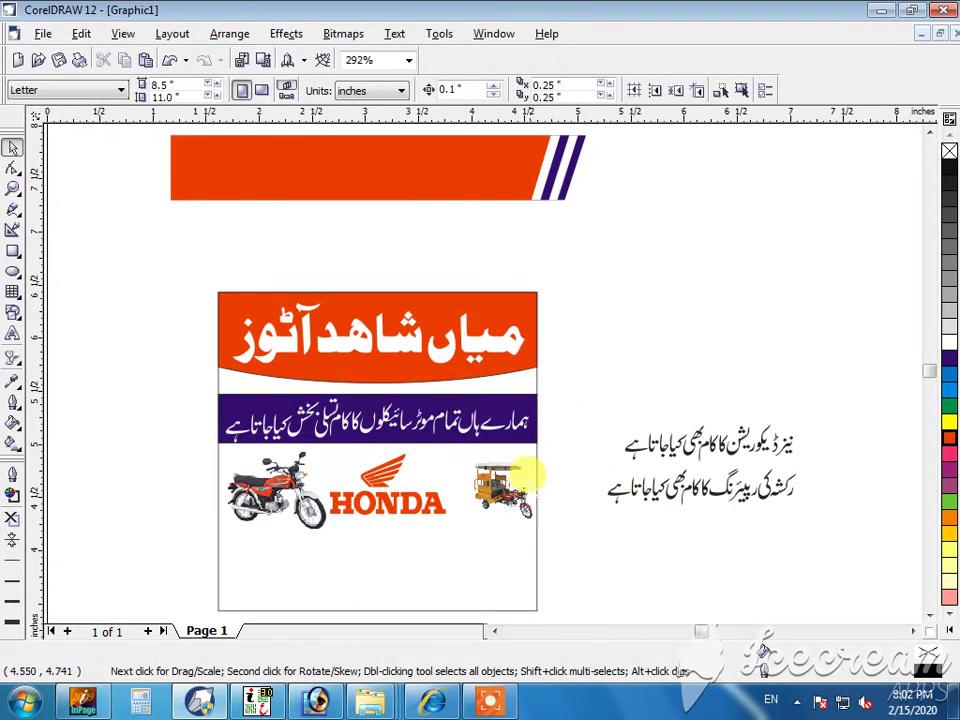
Mirror the rickshaw picture horizontally, enlarge it slightly and position it near the square's right edge.
click(513, 487)
click(347, 83)
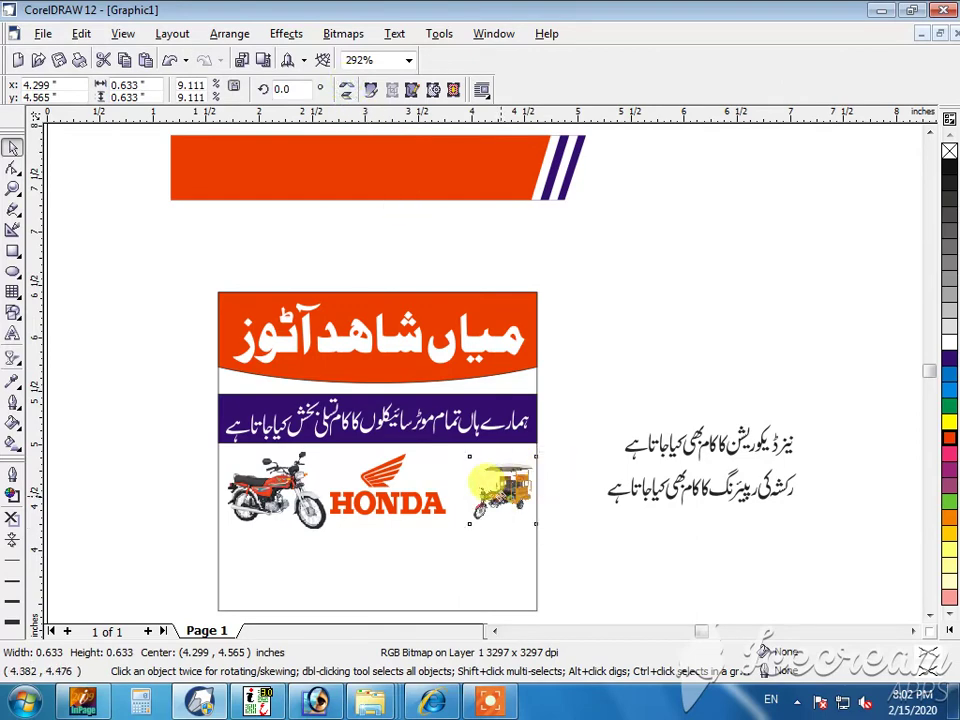
drag(478, 487, 447, 530)
drag(515, 500, 522, 499)
click(581, 499)
Move the Urdu decoration line below the motorcycle, group its letters and scale it to about 1.5 inches wide.
drag(816, 394, 612, 470)
drag(690, 441, 297, 530)
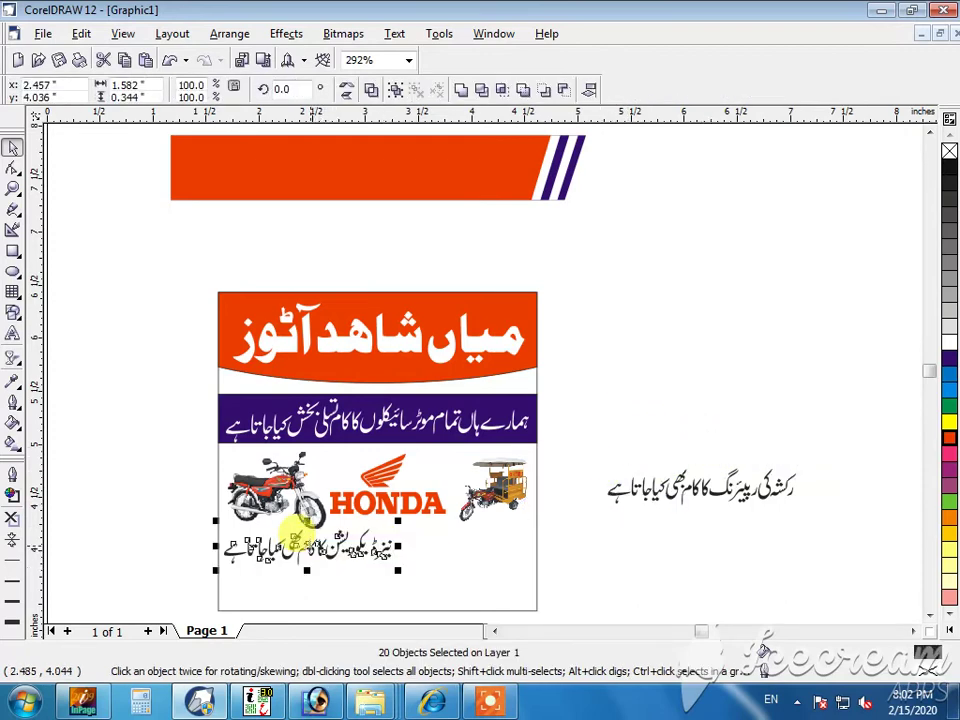
key(ctrl+g)
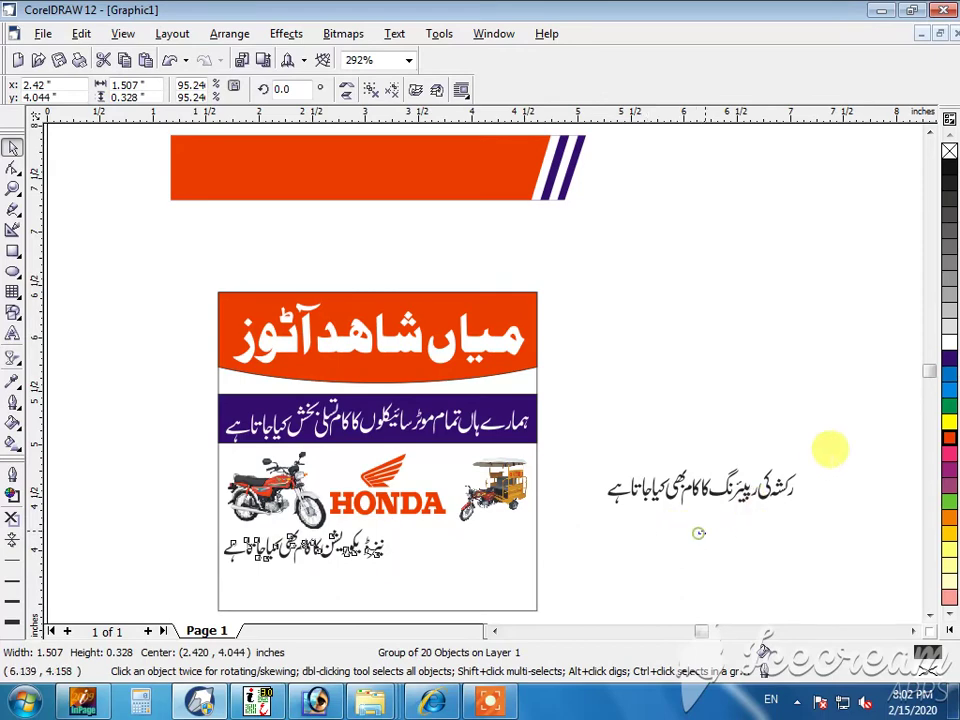
Move the rickshaw repair line beside the decoration line, scale it to about 1.29 inches wide, and group its letters.
drag(853, 439, 590, 516)
drag(690, 490, 480, 545)
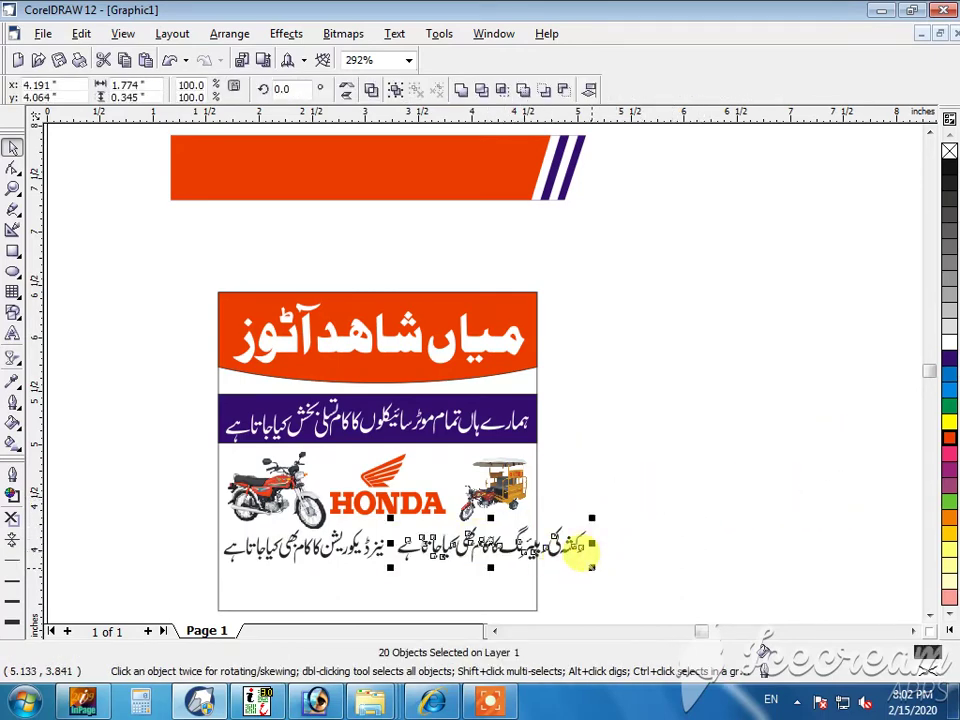
key(z)
drag(604, 461, 225, 568)
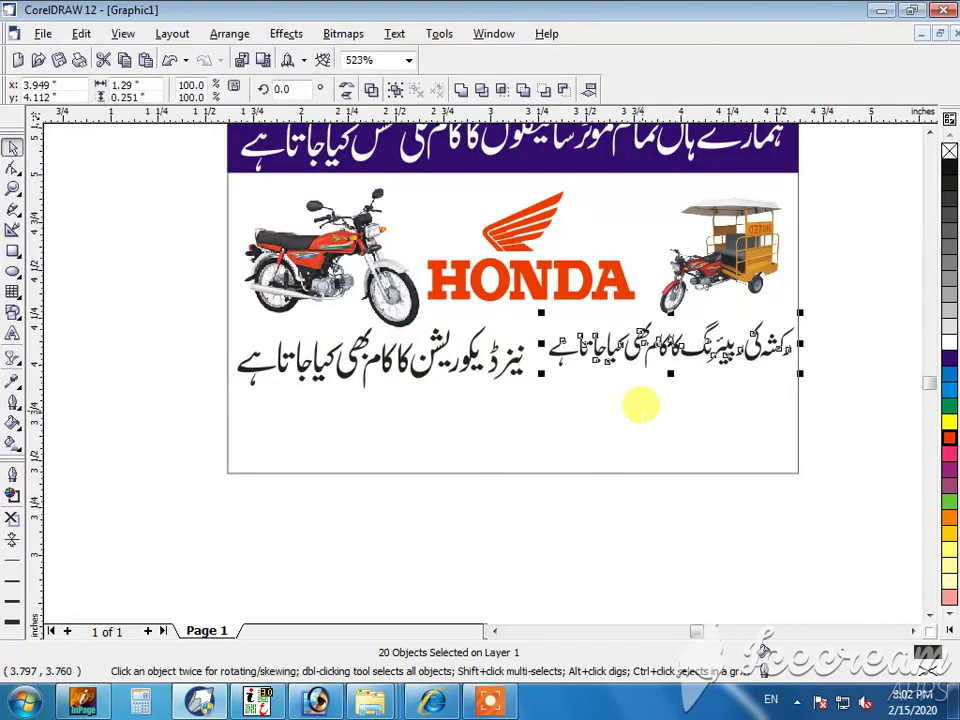
key(ctrl+g)
drag(662, 342, 660, 353)
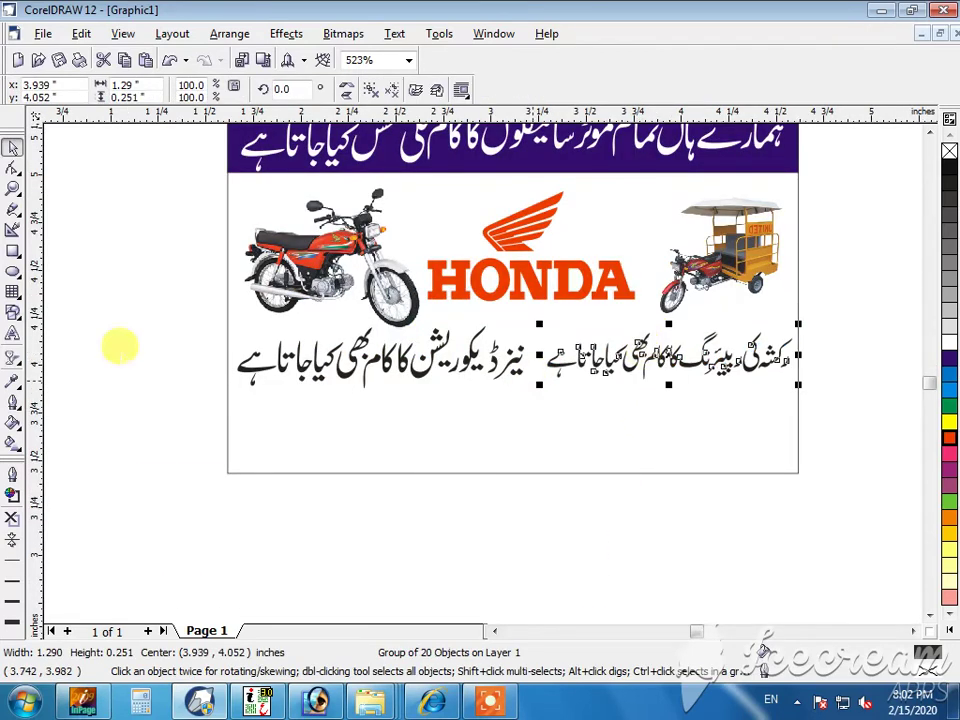
Draw a rectangle about 1.54 by 0.37 inches around the rickshaw repair line, with its left corners rounded to 100.
click(12, 250)
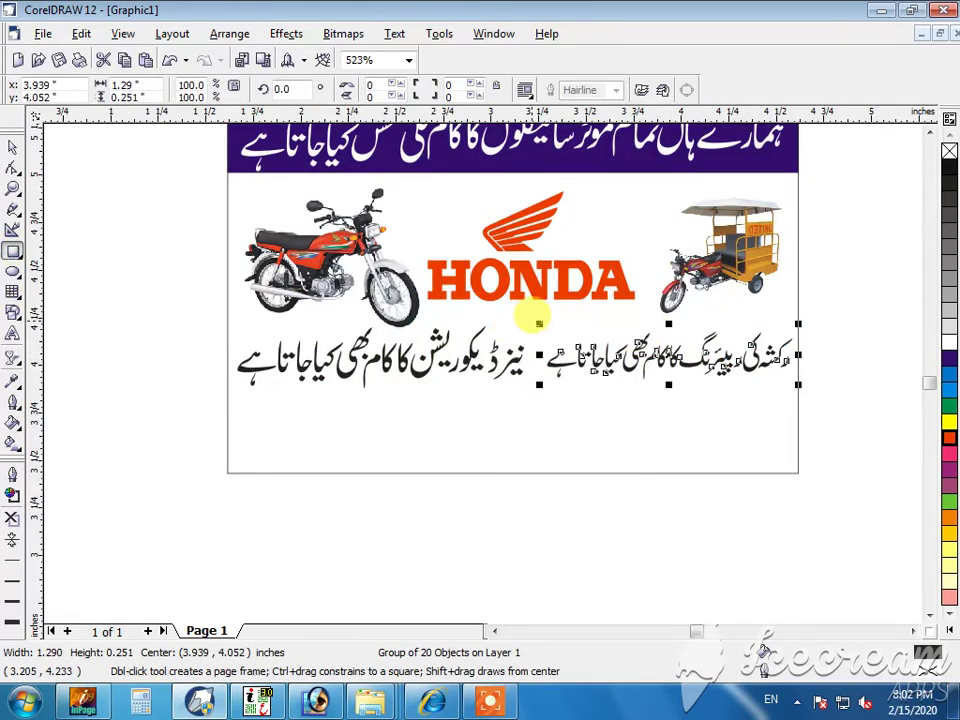
drag(531, 321, 825, 391)
key(space)
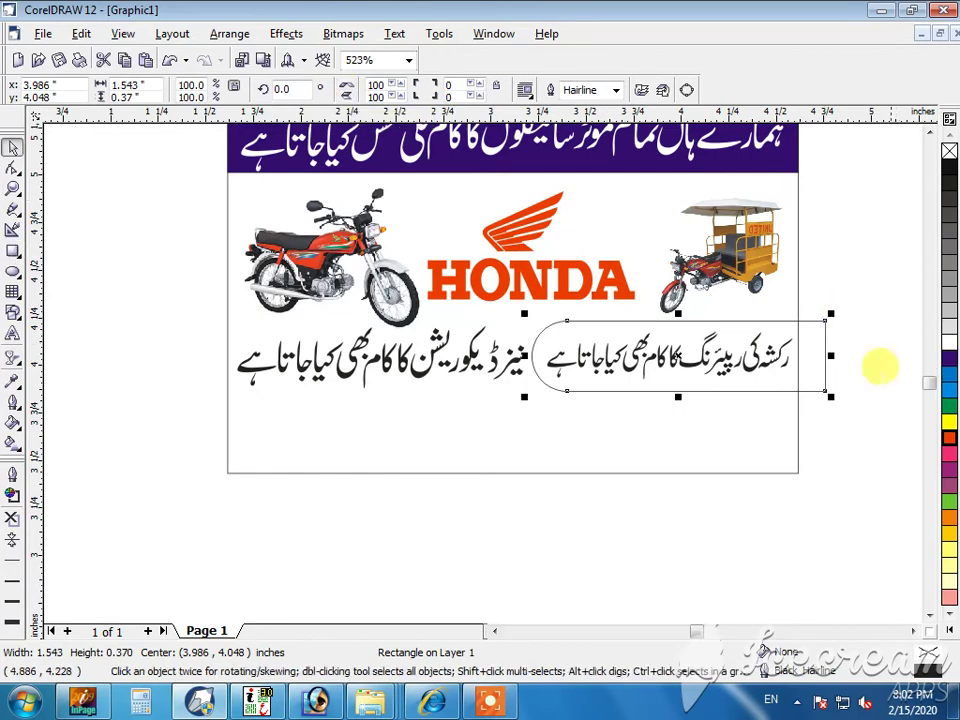
Intersect the rounded rectangle with the sticker square and delete the original shape, keeping only the part inside the square.
shift+click(643, 168)
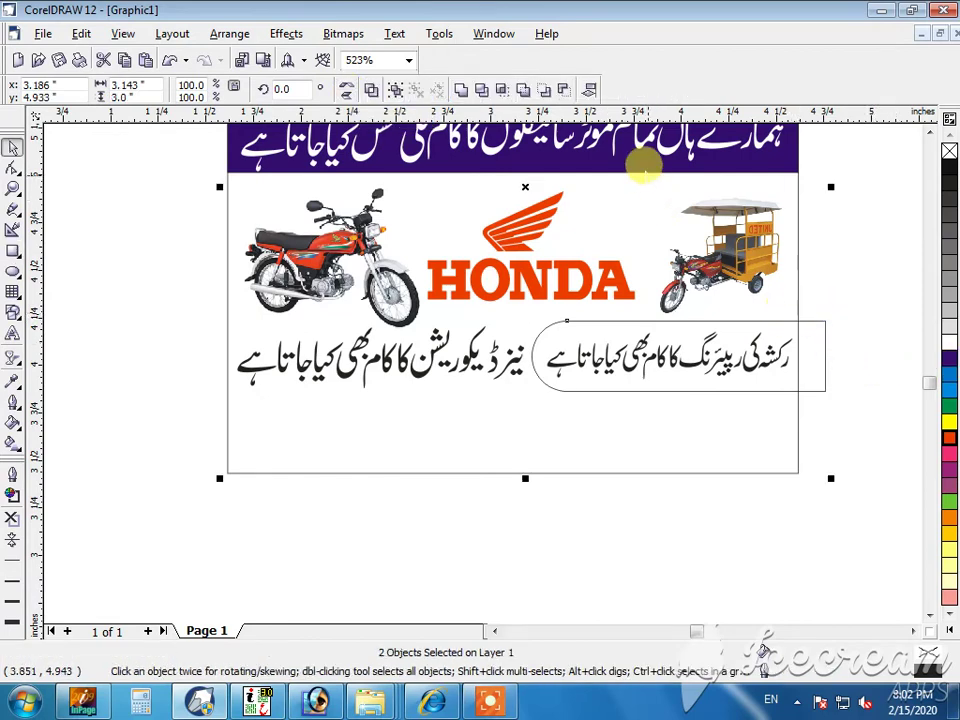
click(502, 91)
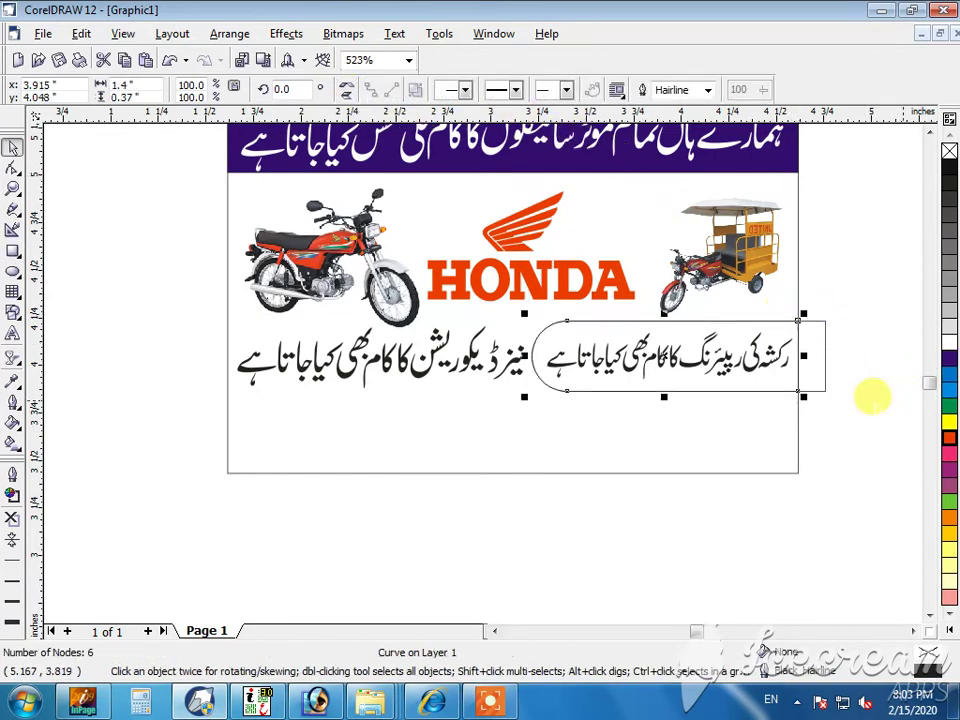
click(819, 385)
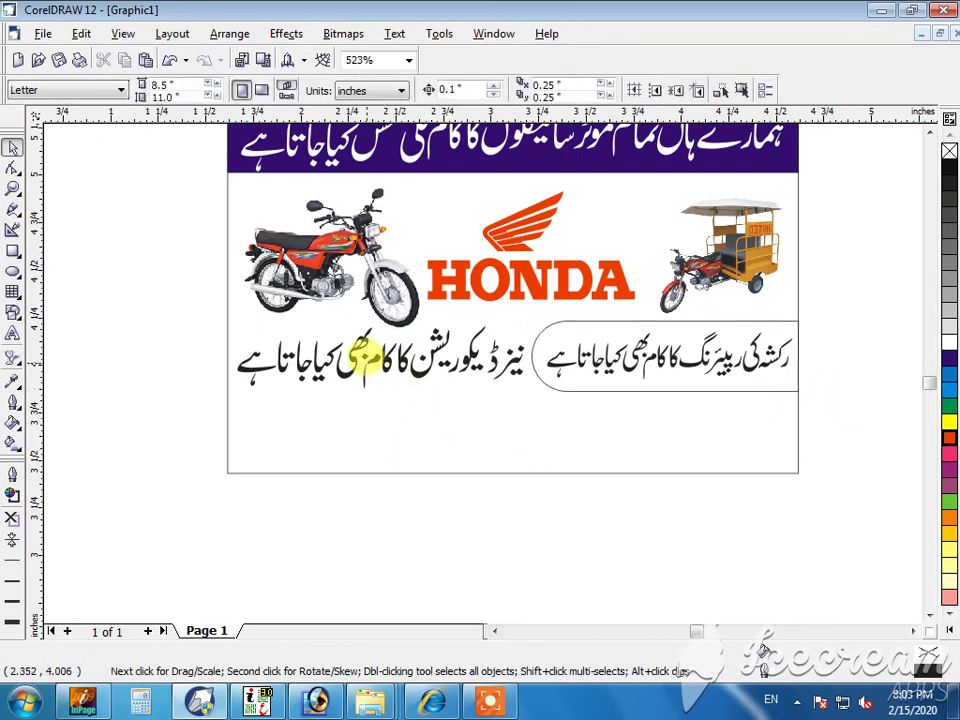
Ungroup the Urdu decoration line and shift its ending words slightly left, adjusting the final letter of کام to even out the spacing.
click(367, 357)
key(ctrl+u)
click(137, 334)
key(F2)
drag(72, 267, 624, 441)
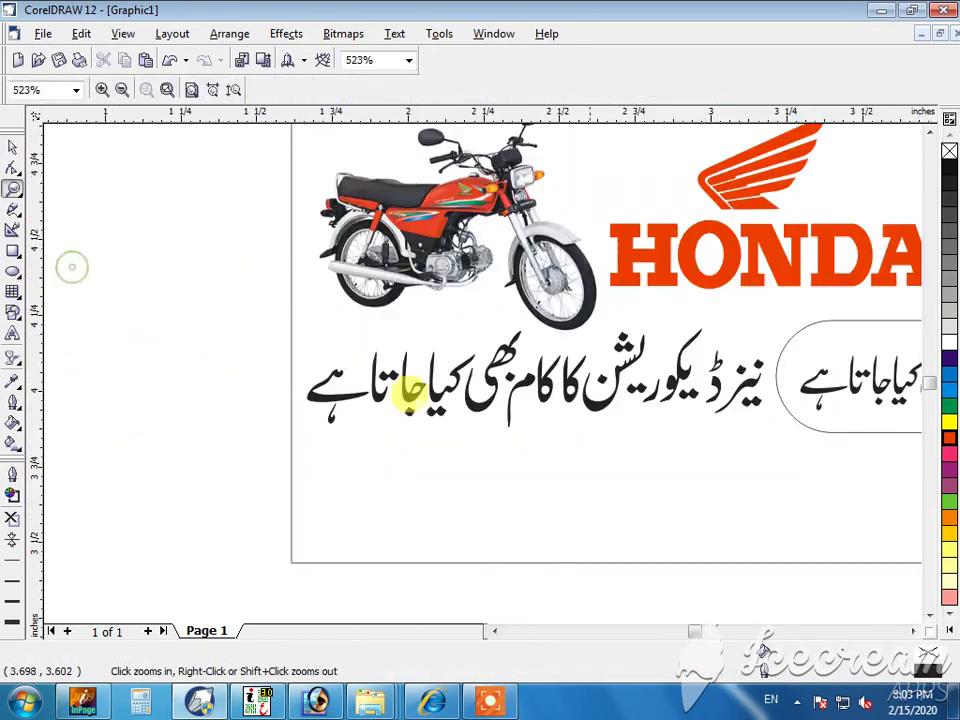
key(space)
drag(144, 326, 540, 444)
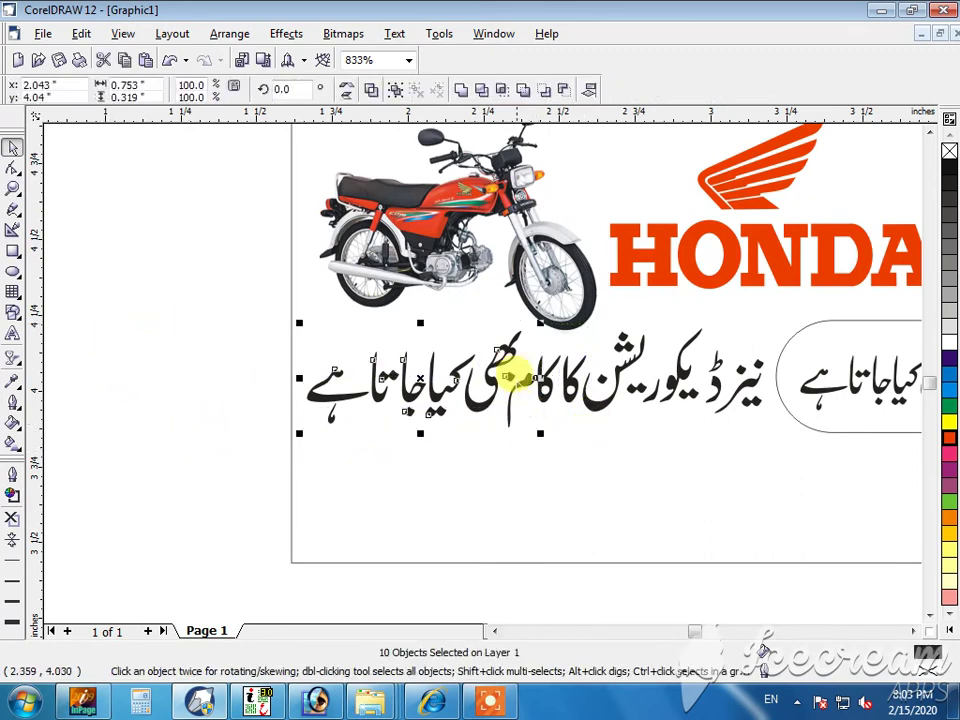
click(510, 439)
click(514, 386)
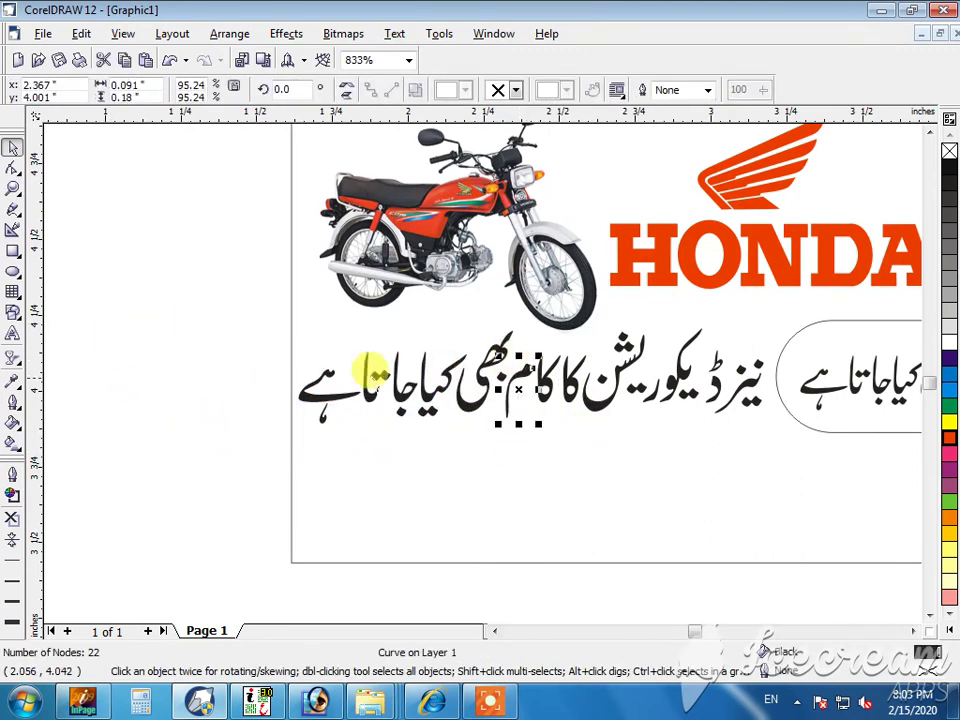
click(231, 308)
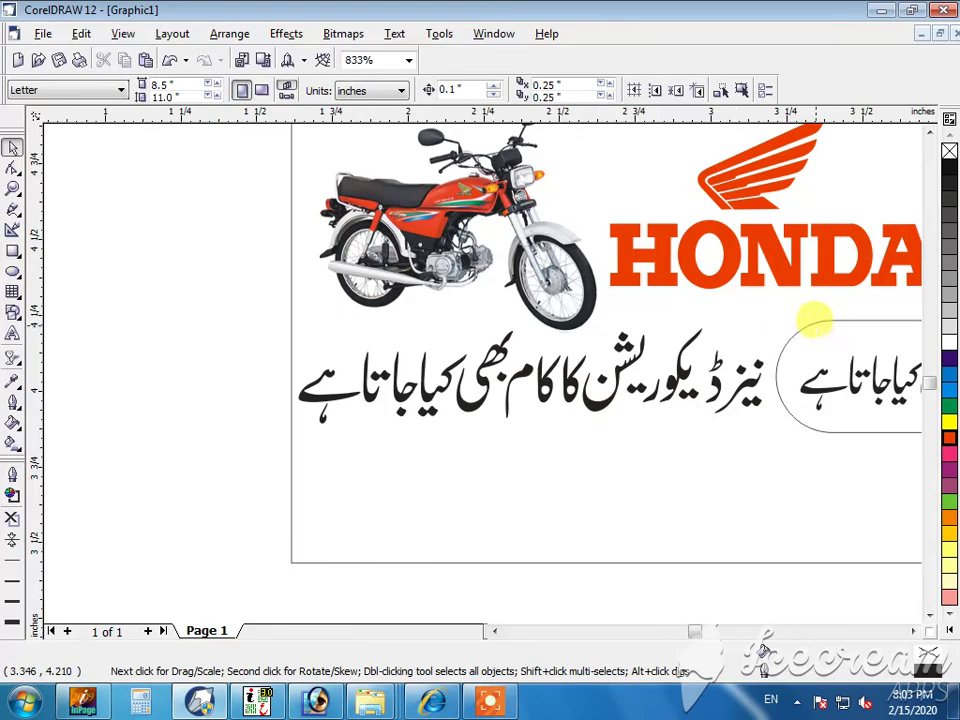